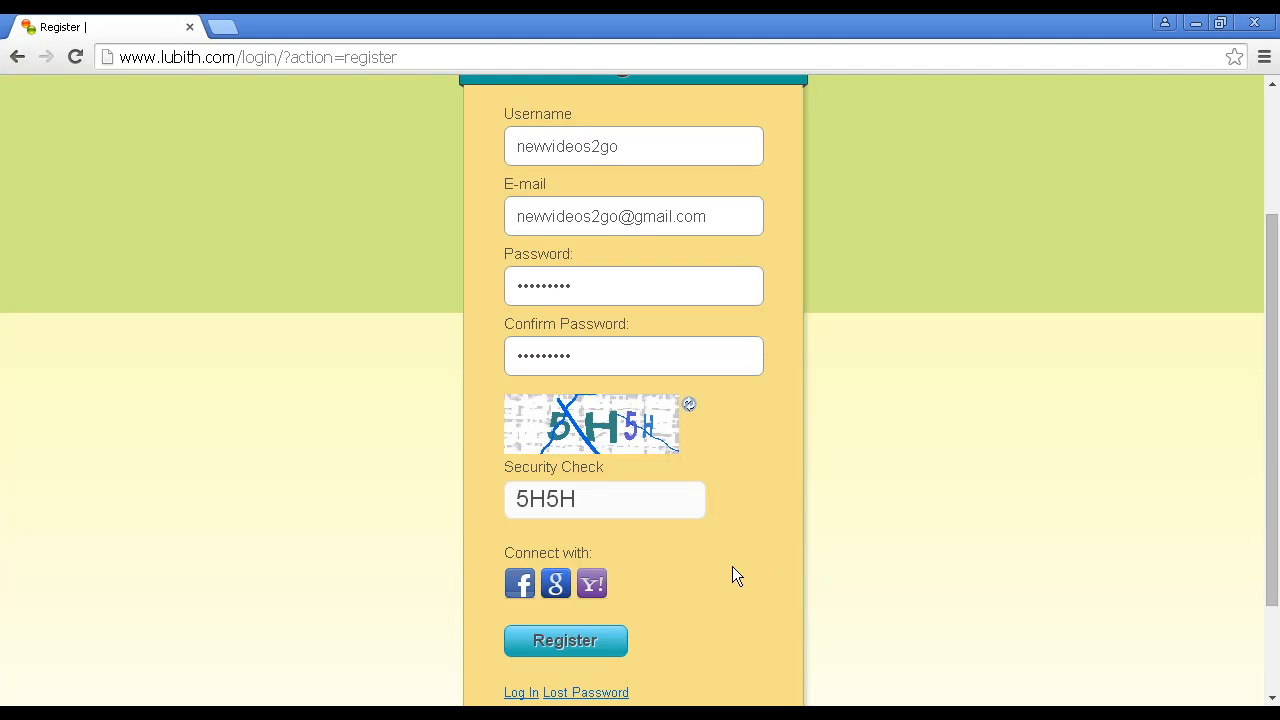
- Submit the completed account registration form
click(565, 641)
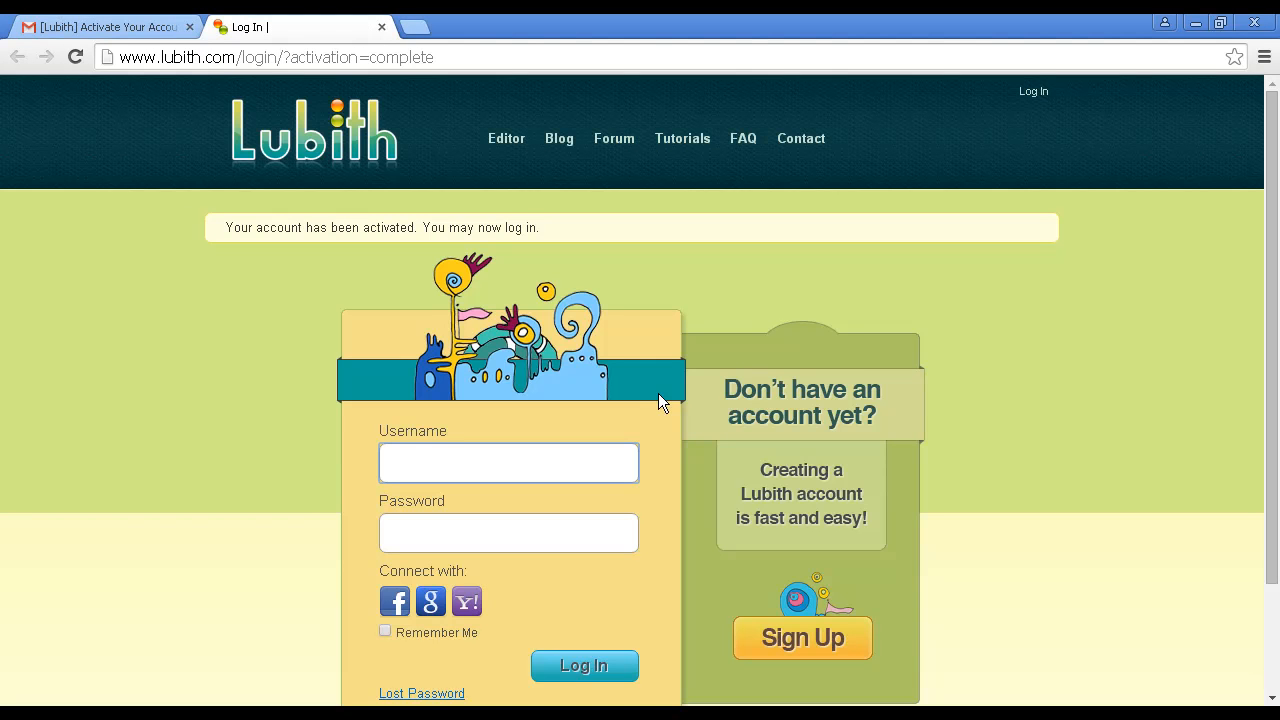
- Log in with the account's username and password and start the theme editor
text(newvideos2go)
key(Tab)
text(•••••••••)
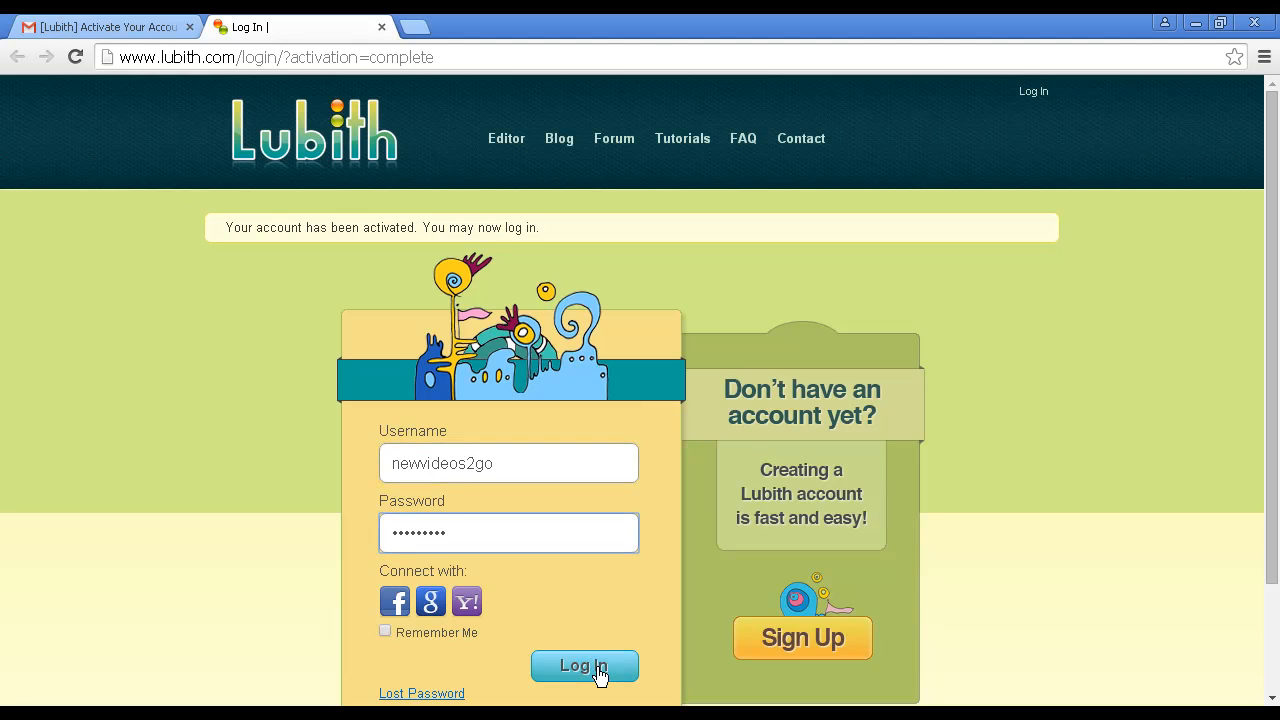
click(598, 673)
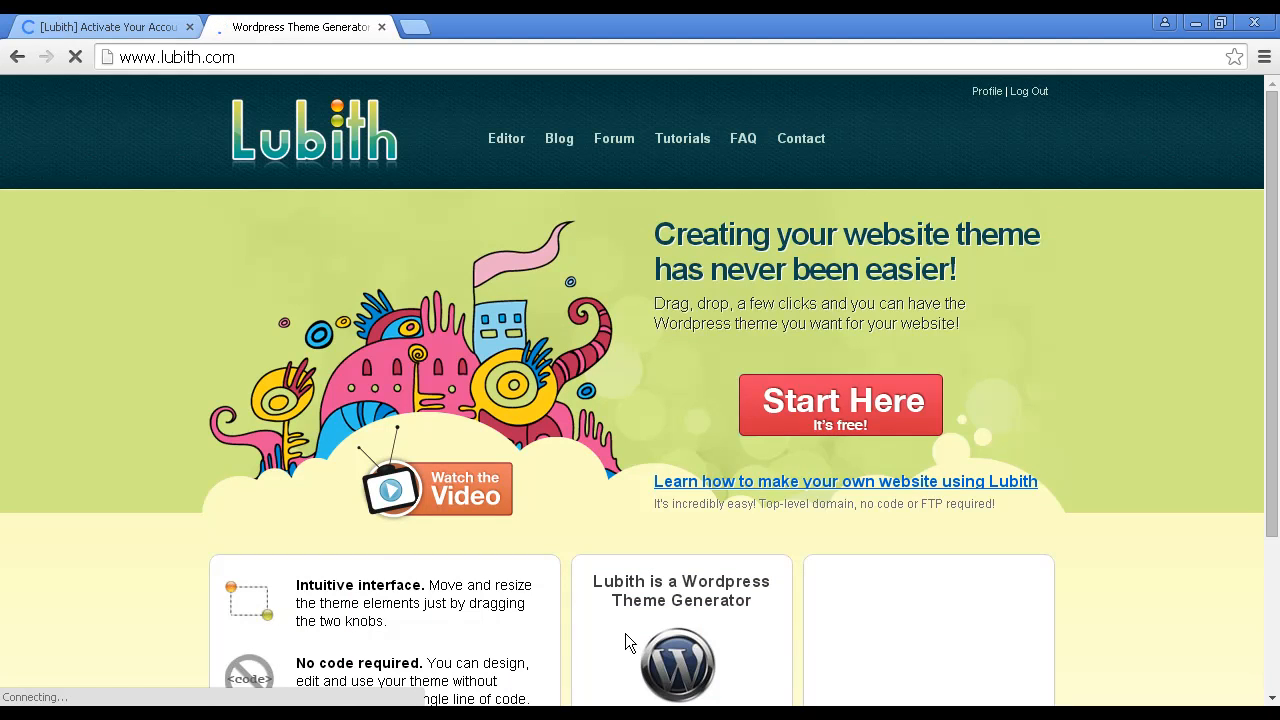
click(844, 432)
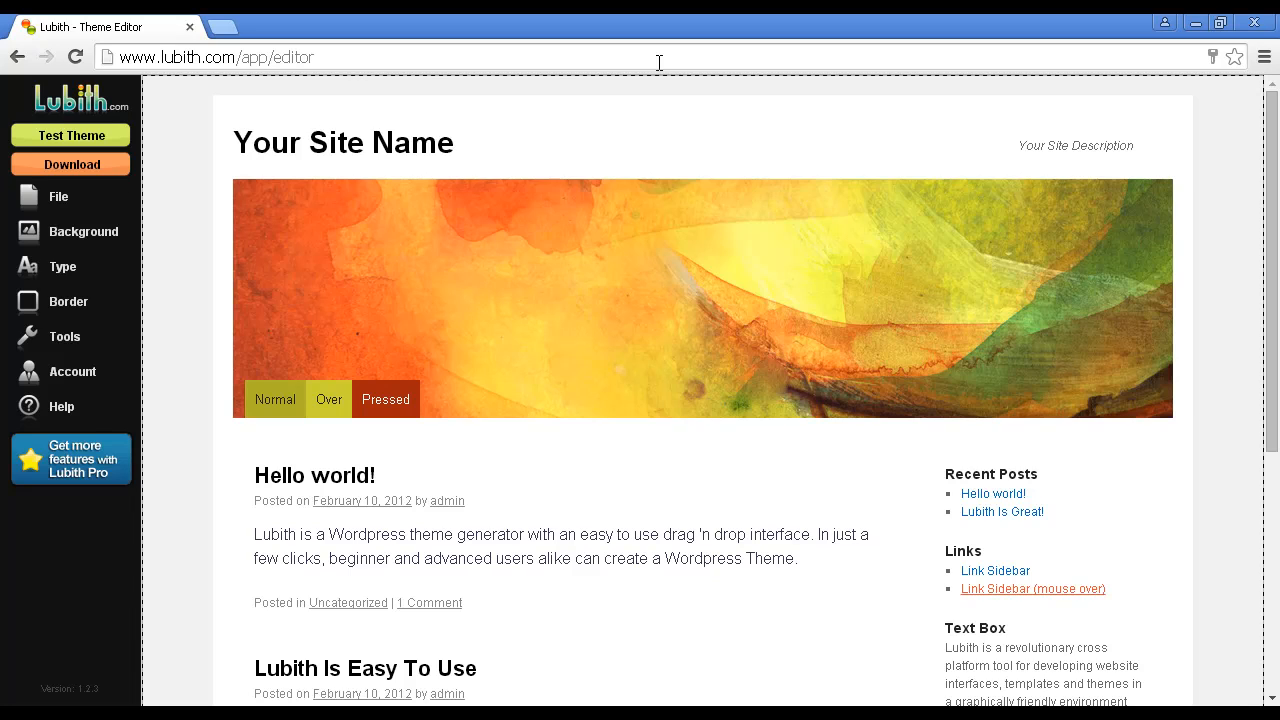
- Examine the site title and header elements, their background, type and border options, and the list of addable or removable layout elements
click(413, 145)
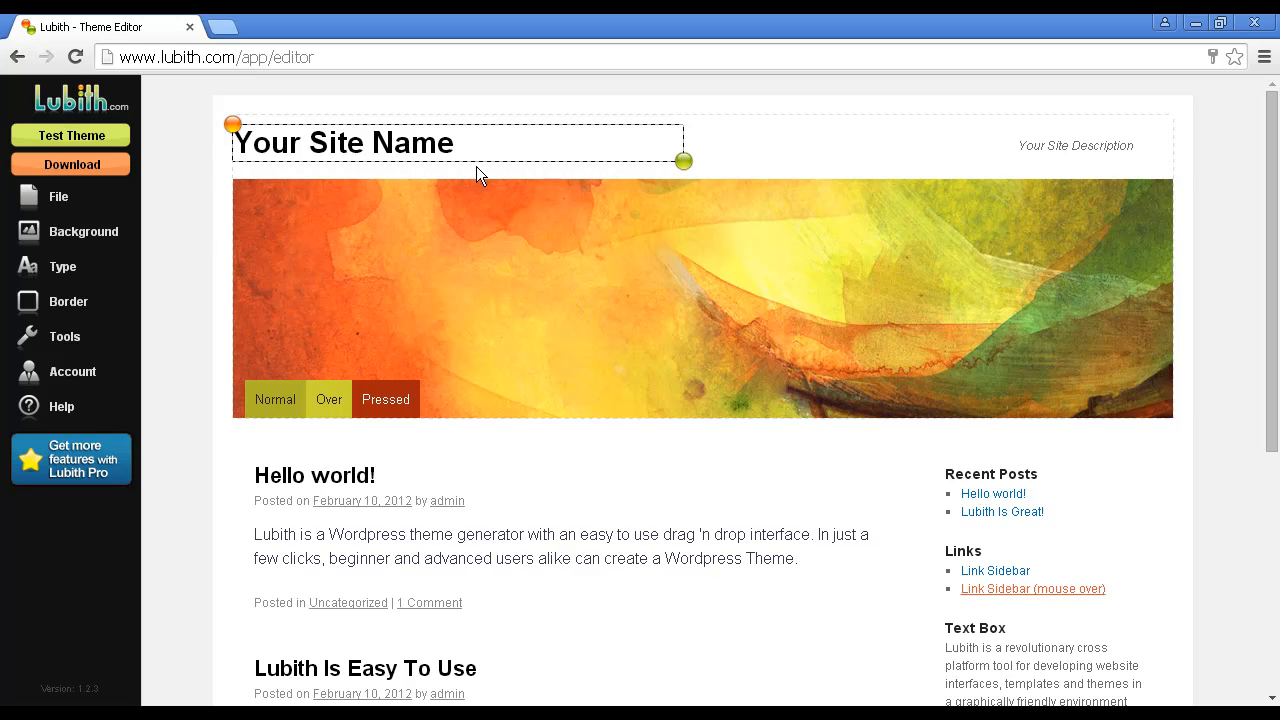
click(564, 208)
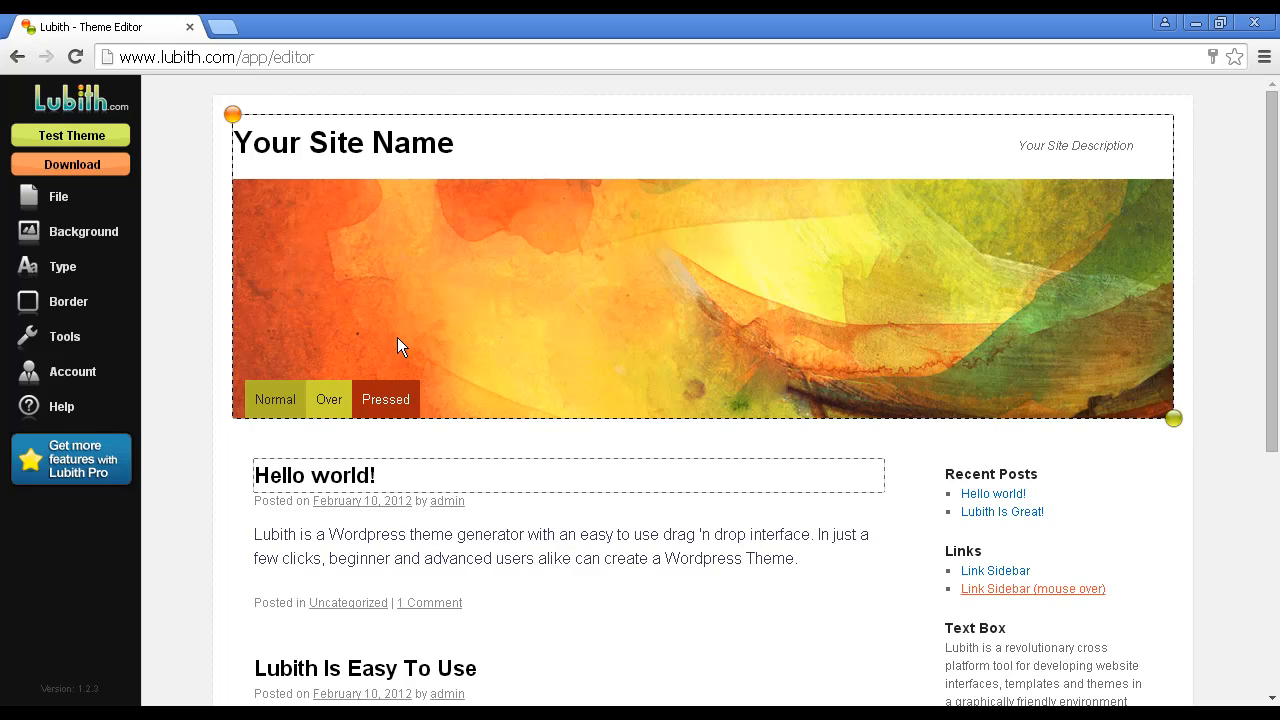
mouse_move(118, 236)
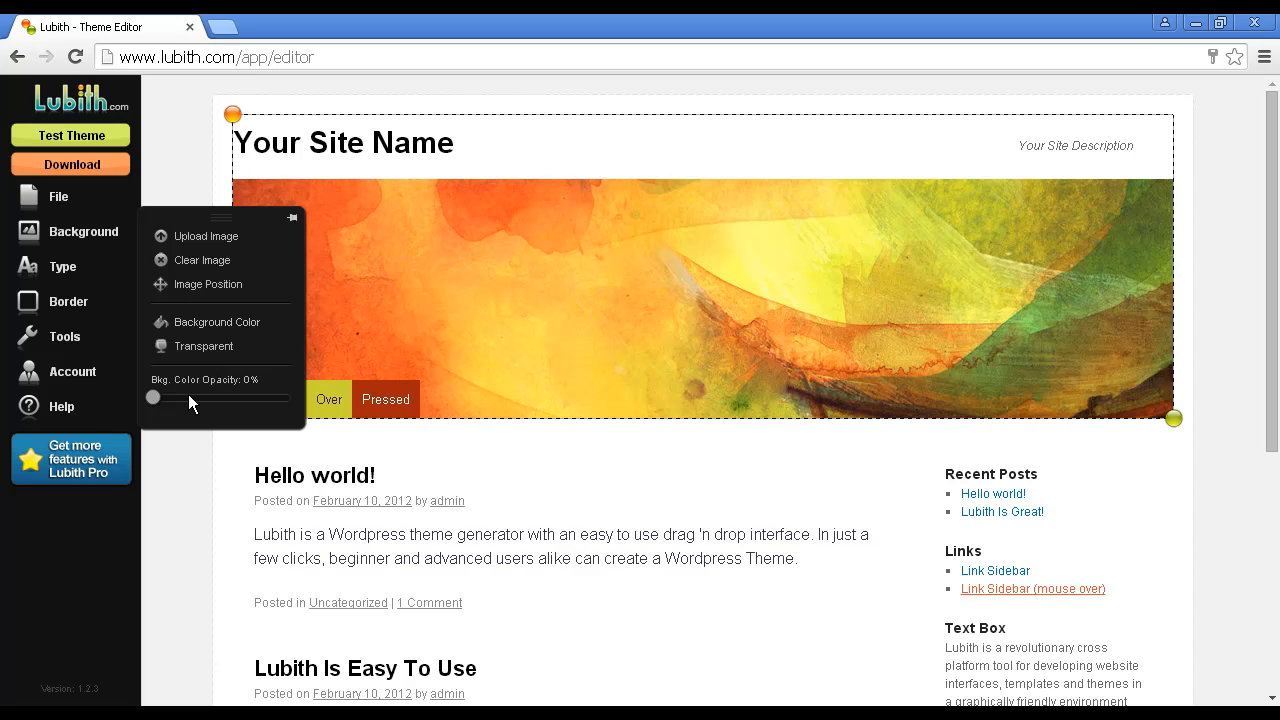
click(63, 272)
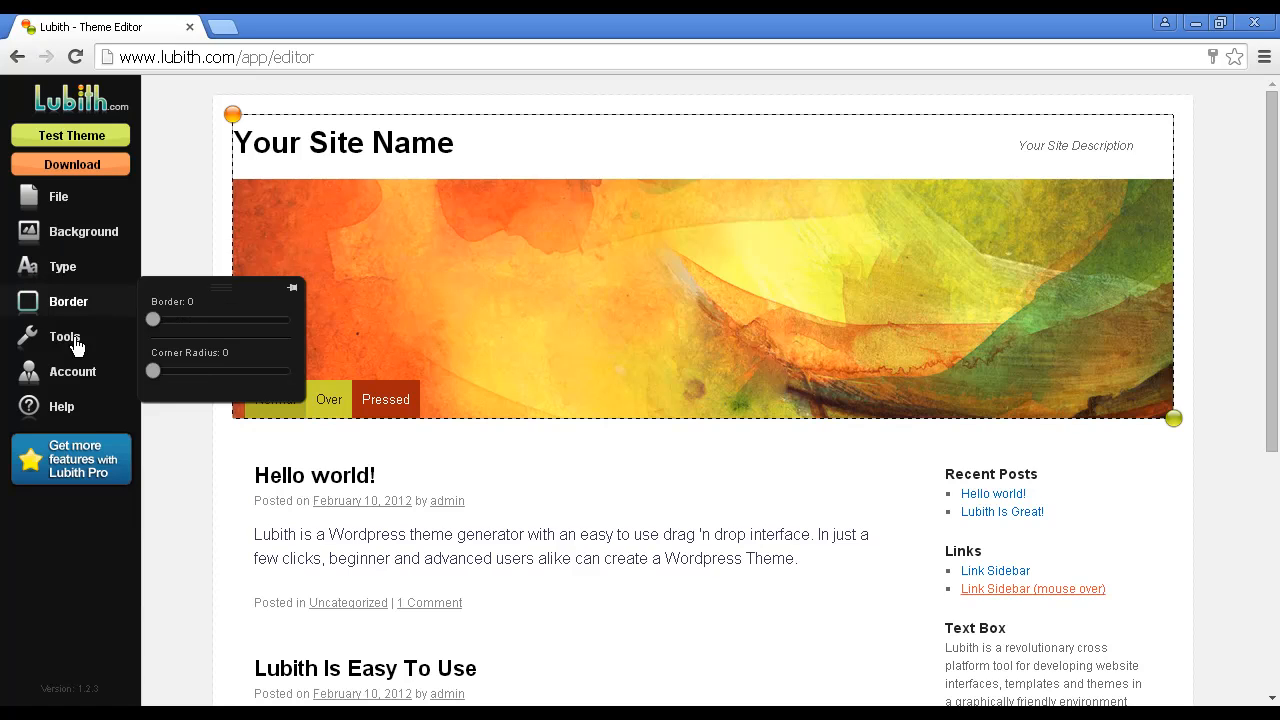
mouse_move(77, 343)
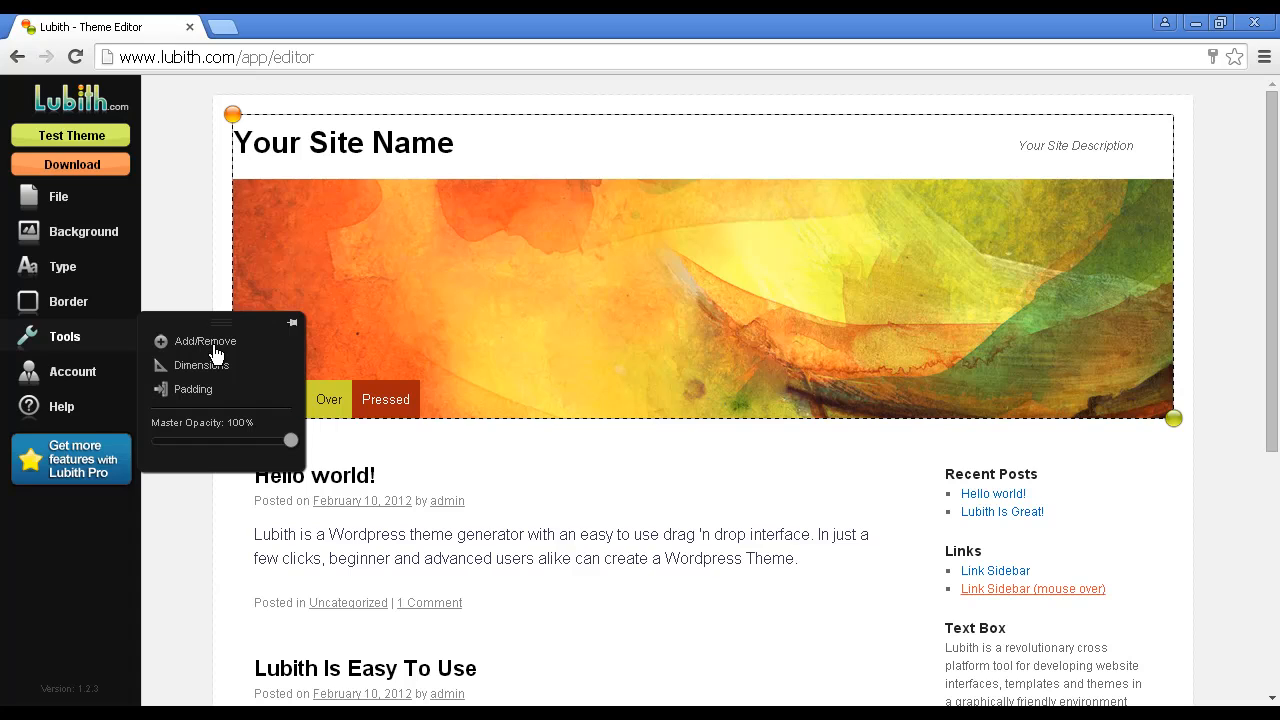
click(205, 347)
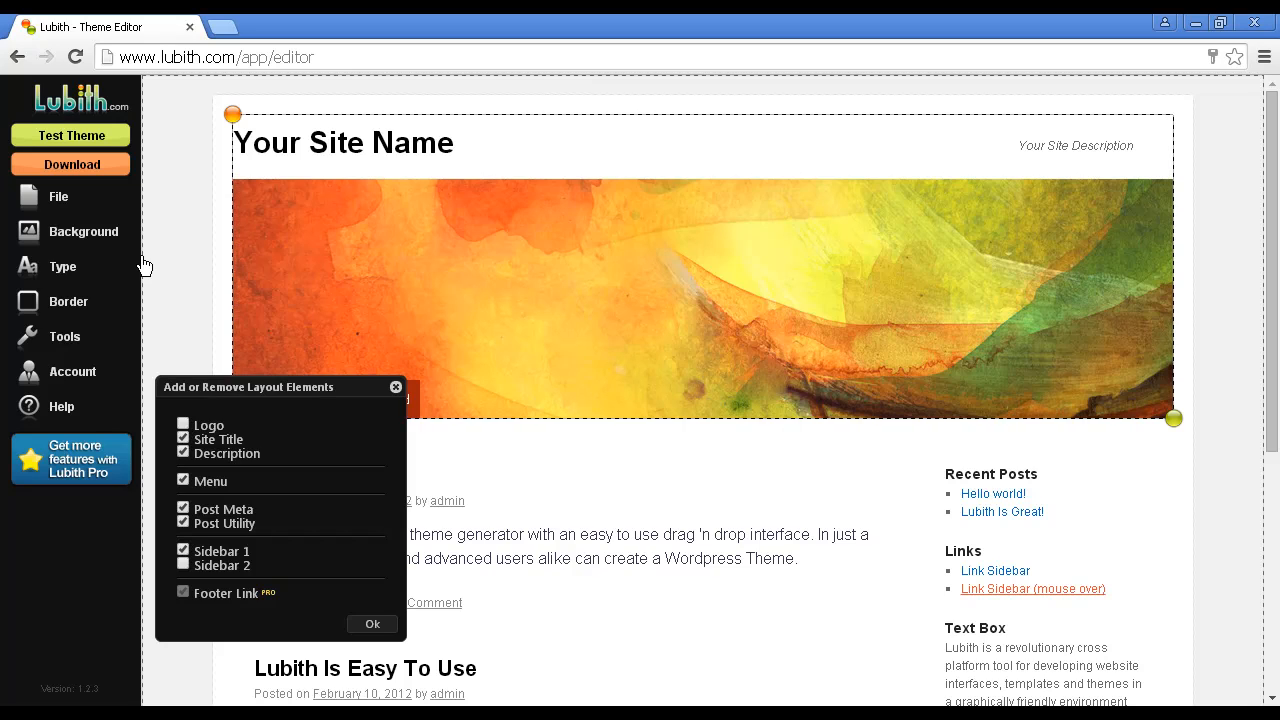
click(395, 390)
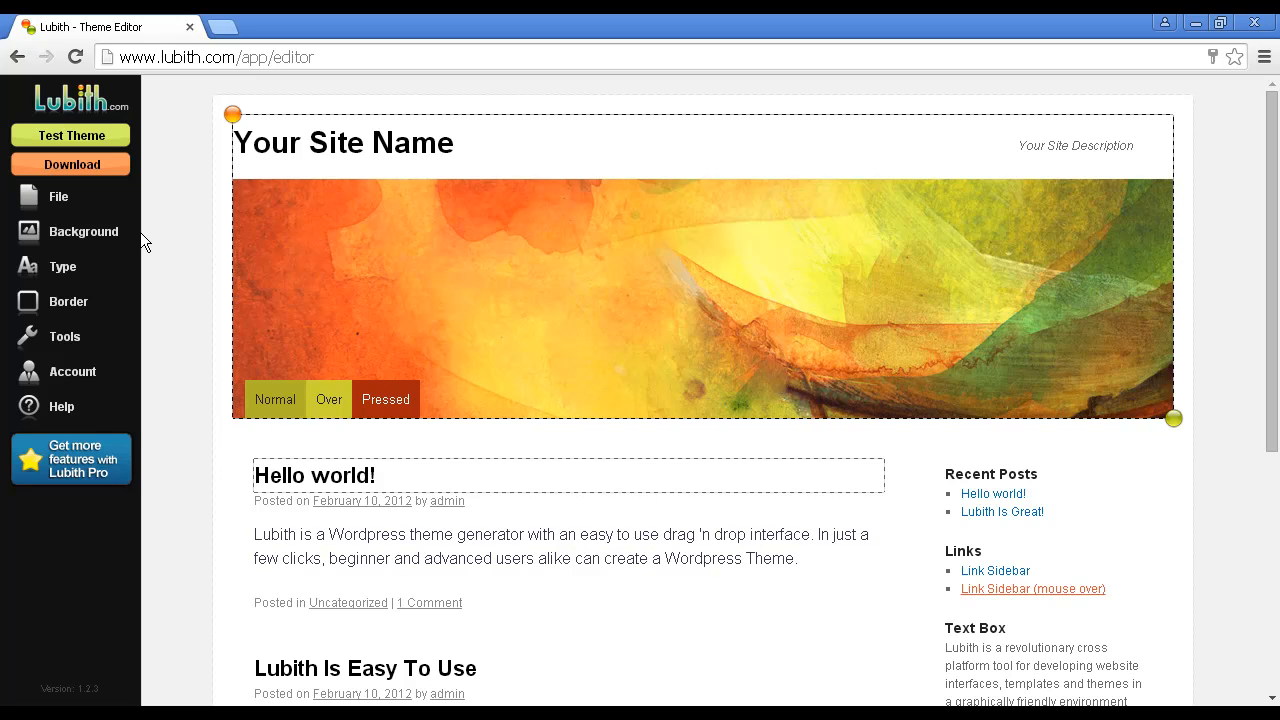
- Set the outer page background color to the light grayish blue c3c8de
click(181, 196)
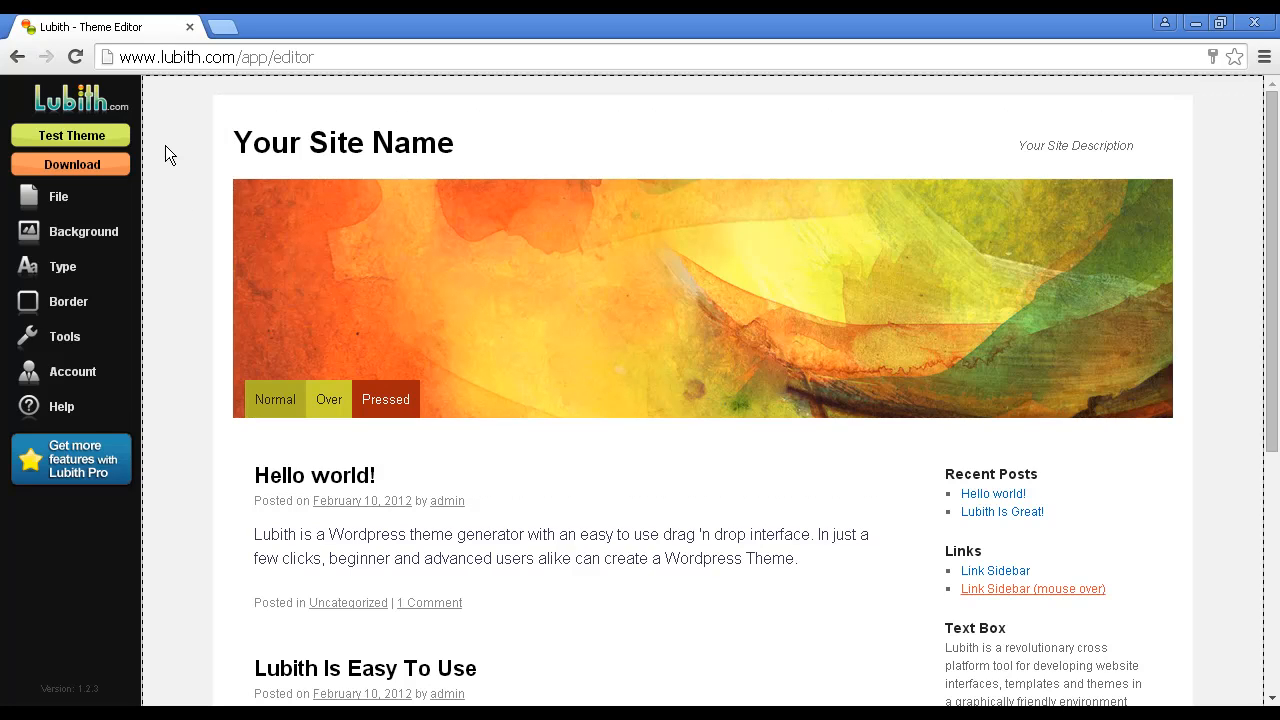
click(101, 240)
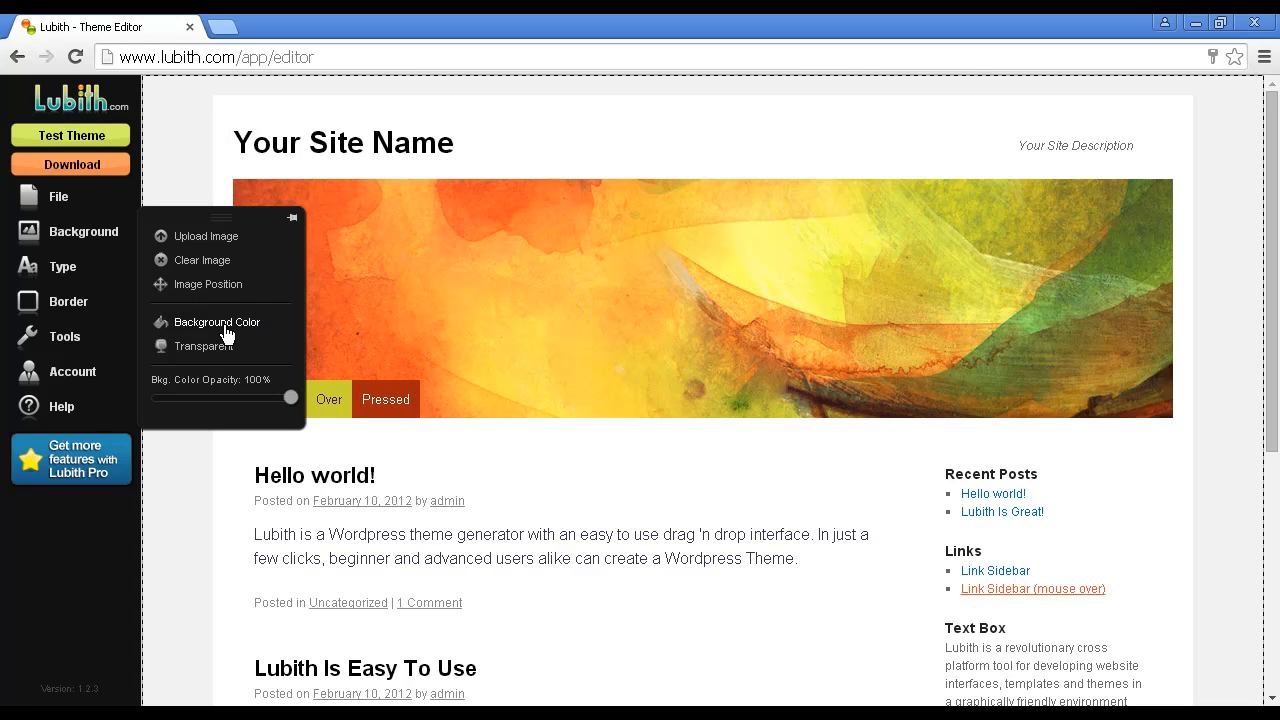
click(222, 322)
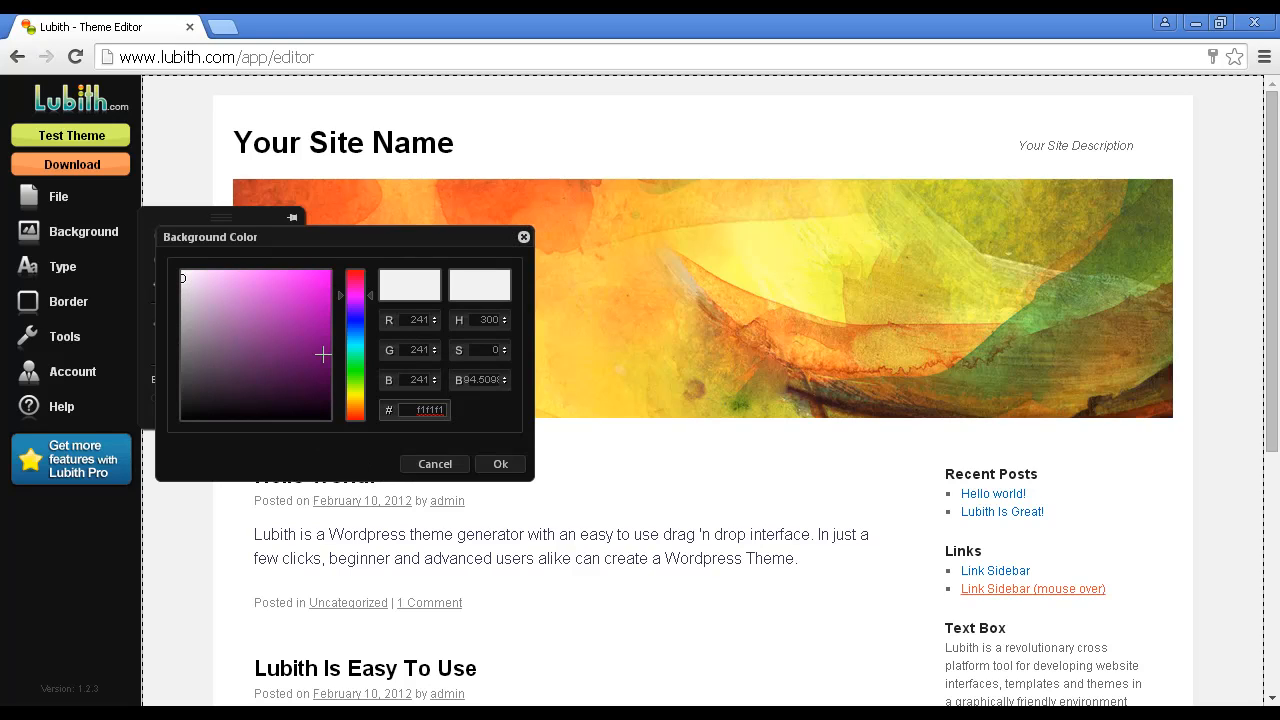
drag(372, 302, 370, 328)
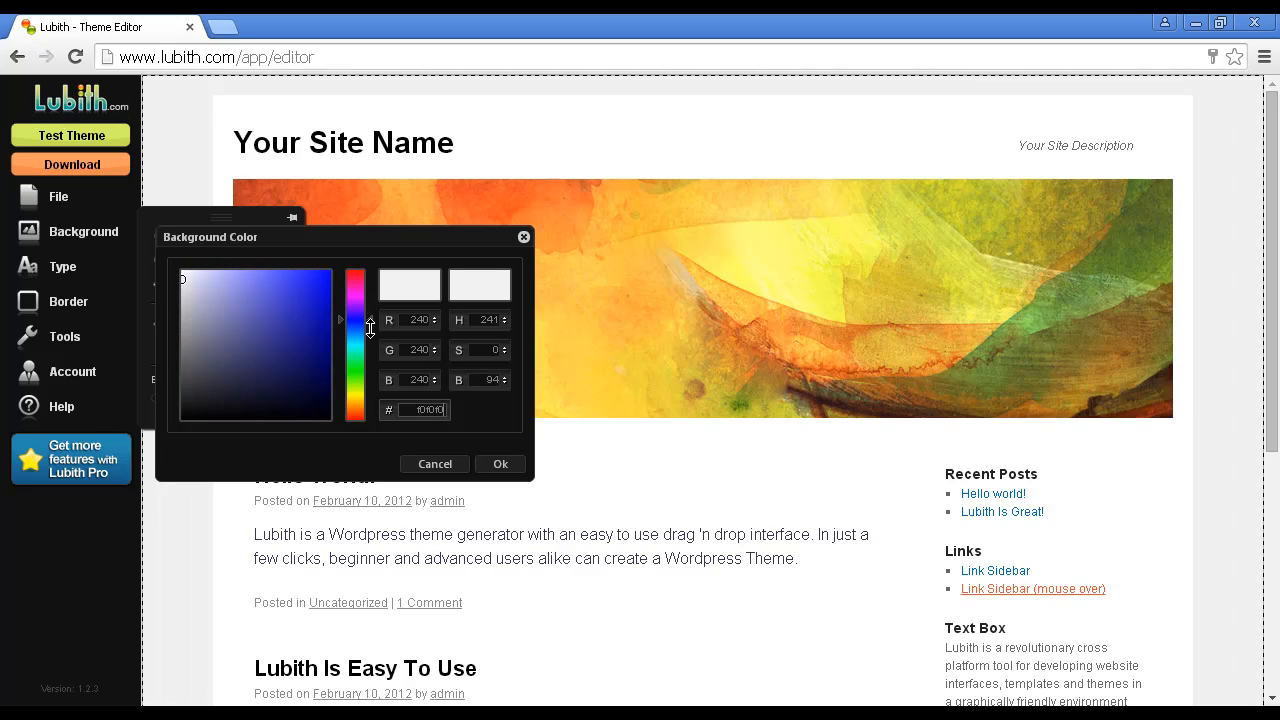
click(197, 284)
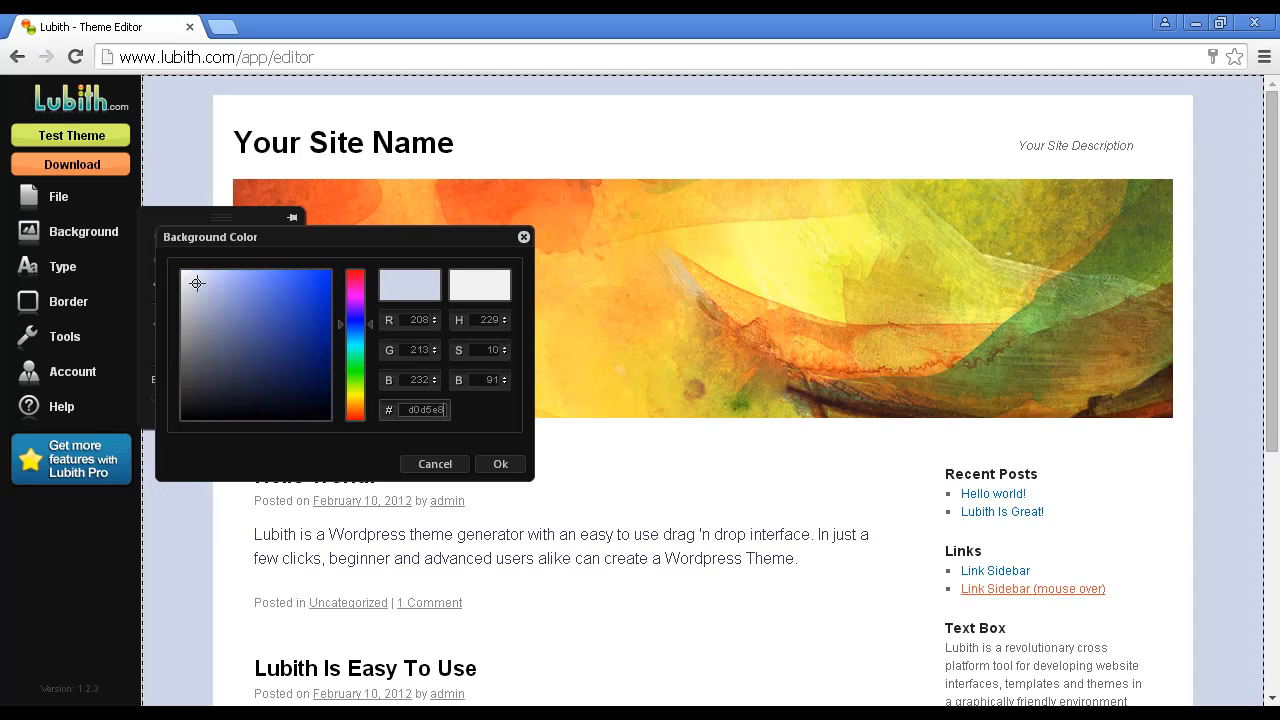
click(199, 287)
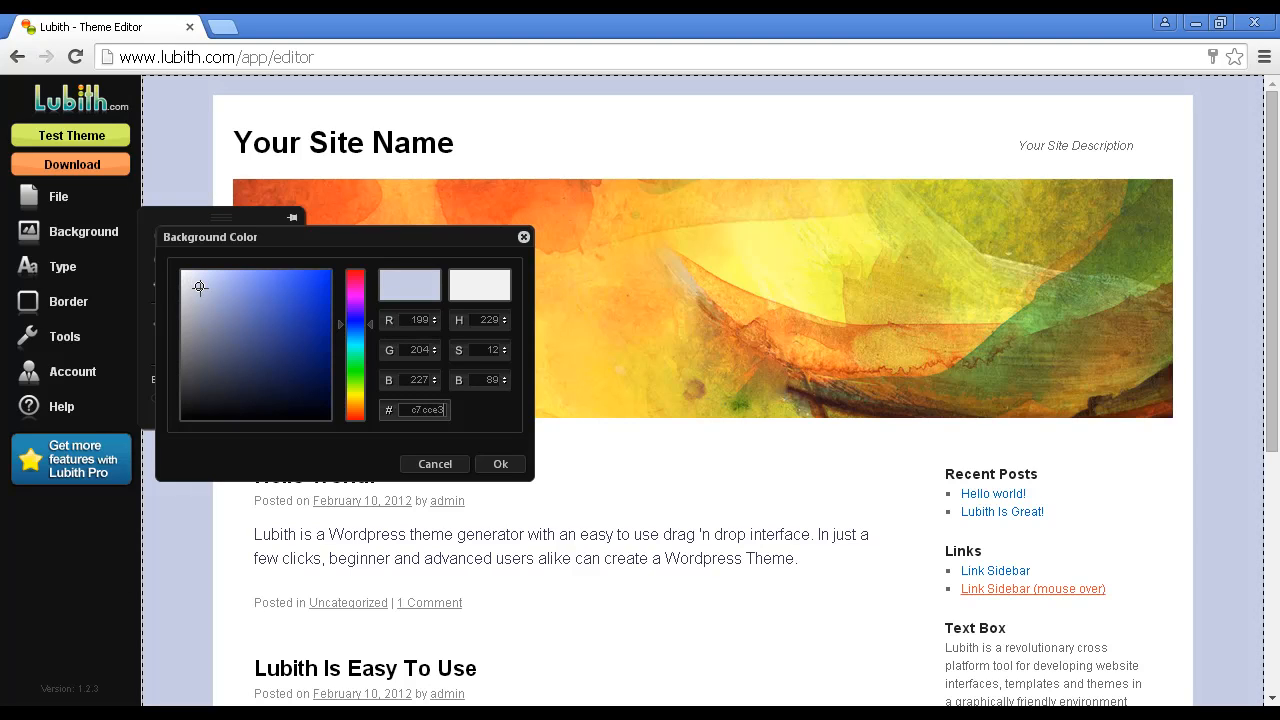
click(199, 289)
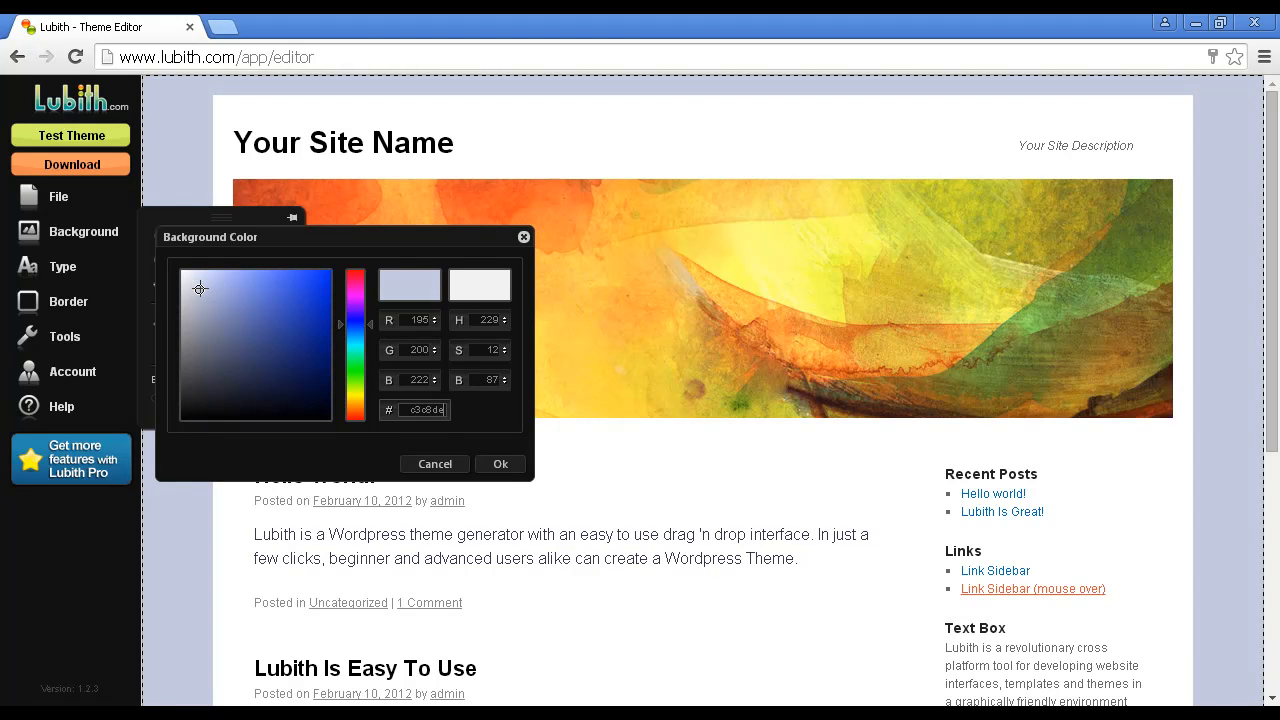
click(505, 468)
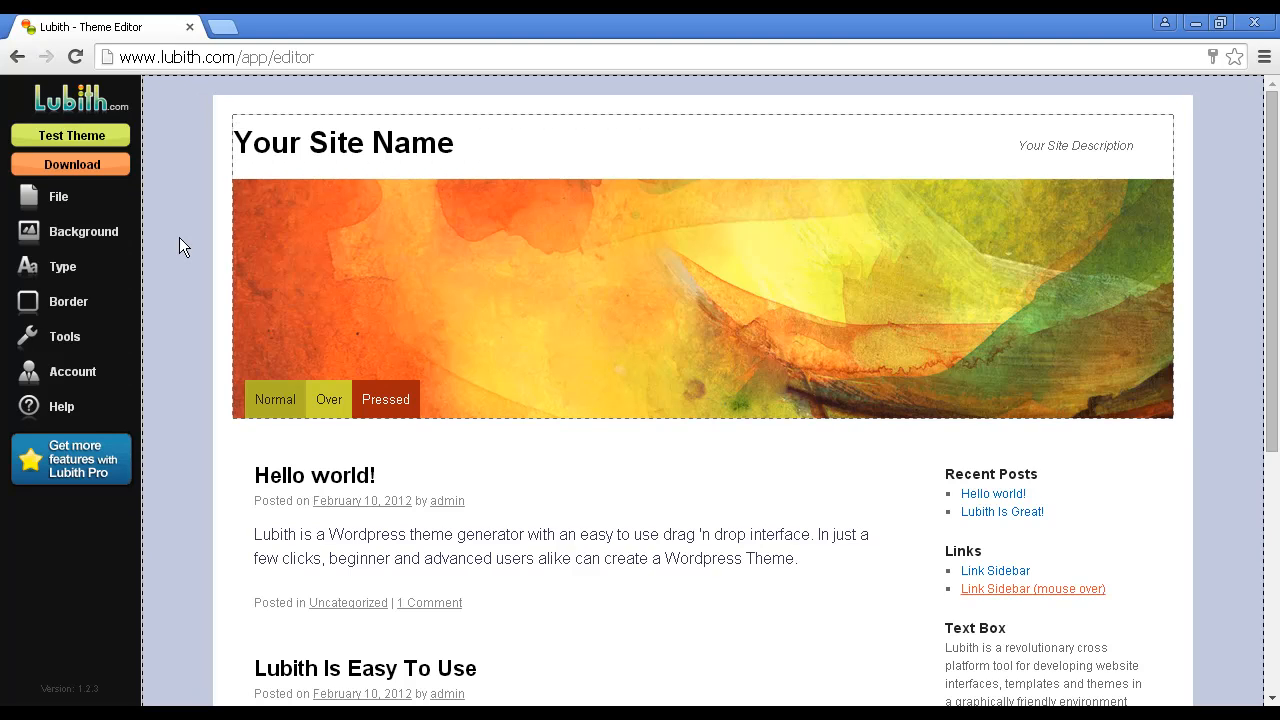
- Remove the Site Title and Description elements from the layout
click(66, 336)
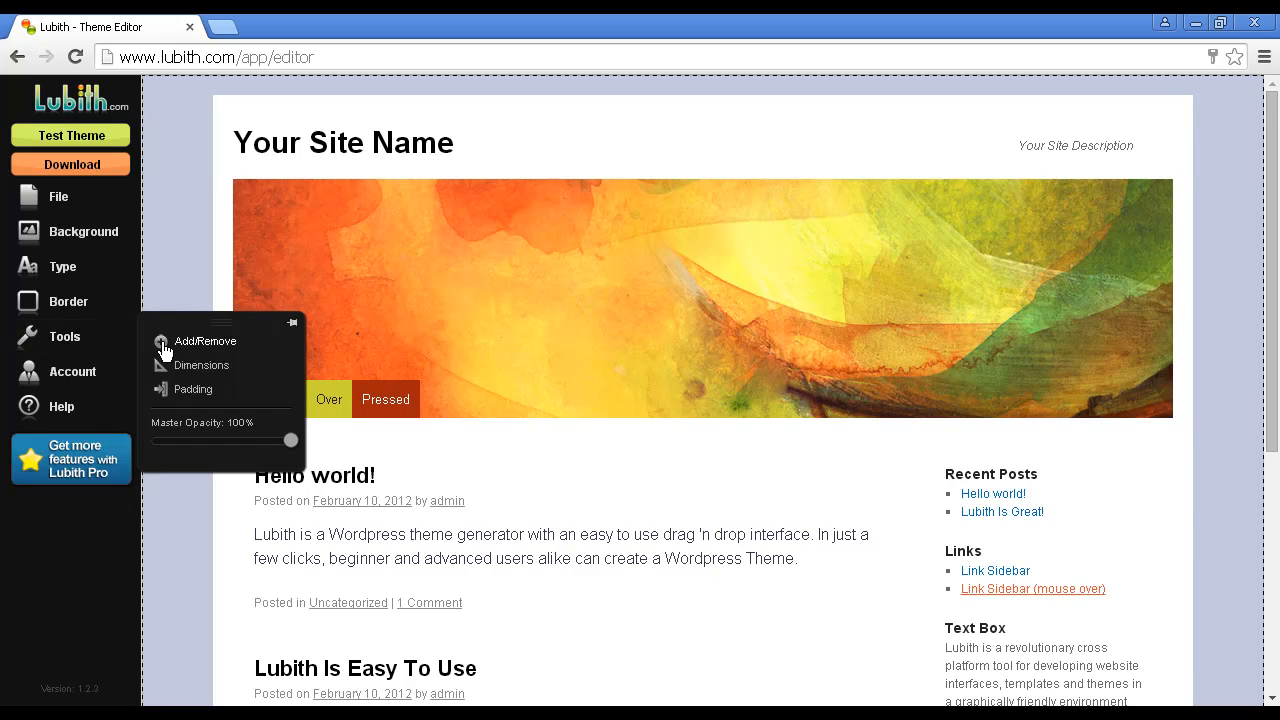
click(164, 344)
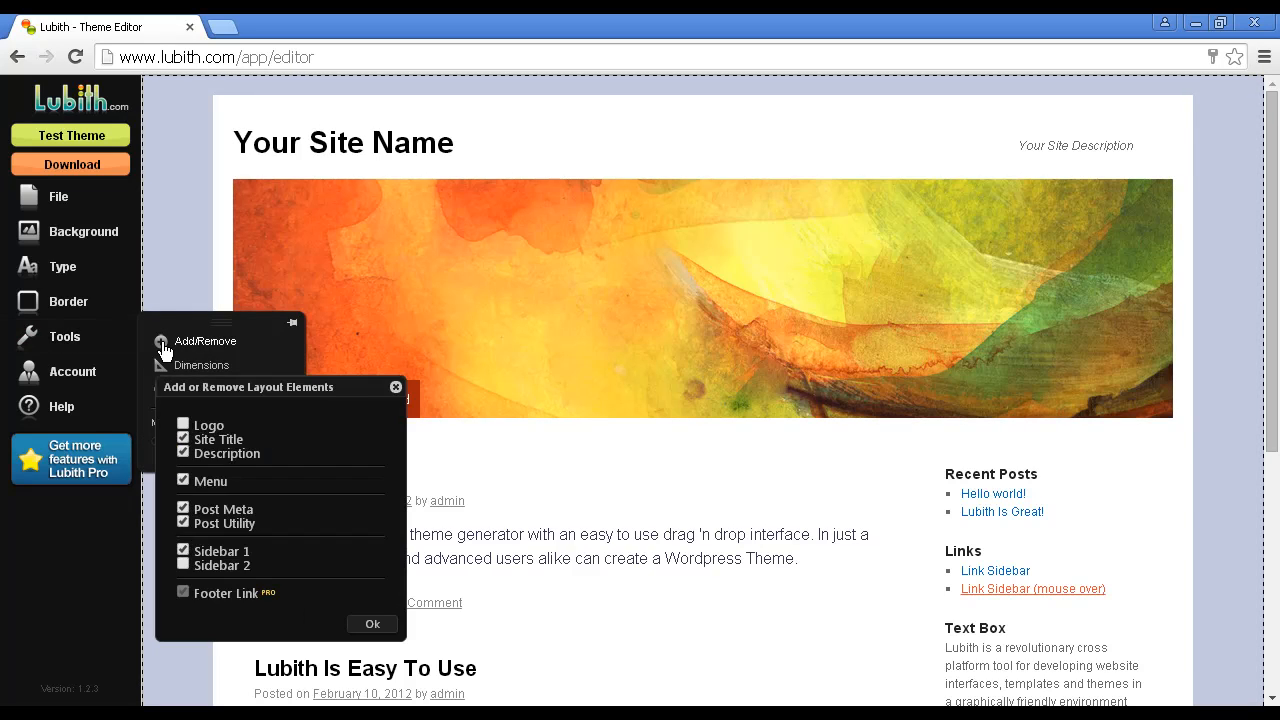
click(182, 440)
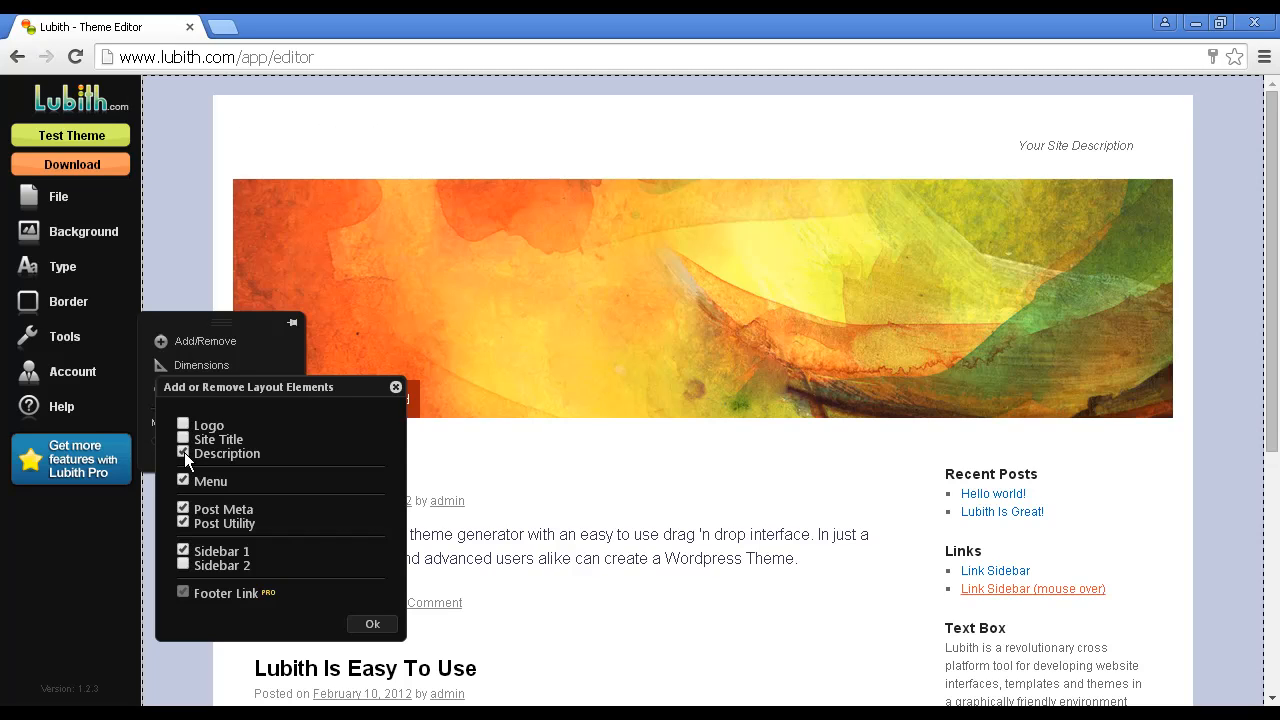
click(183, 452)
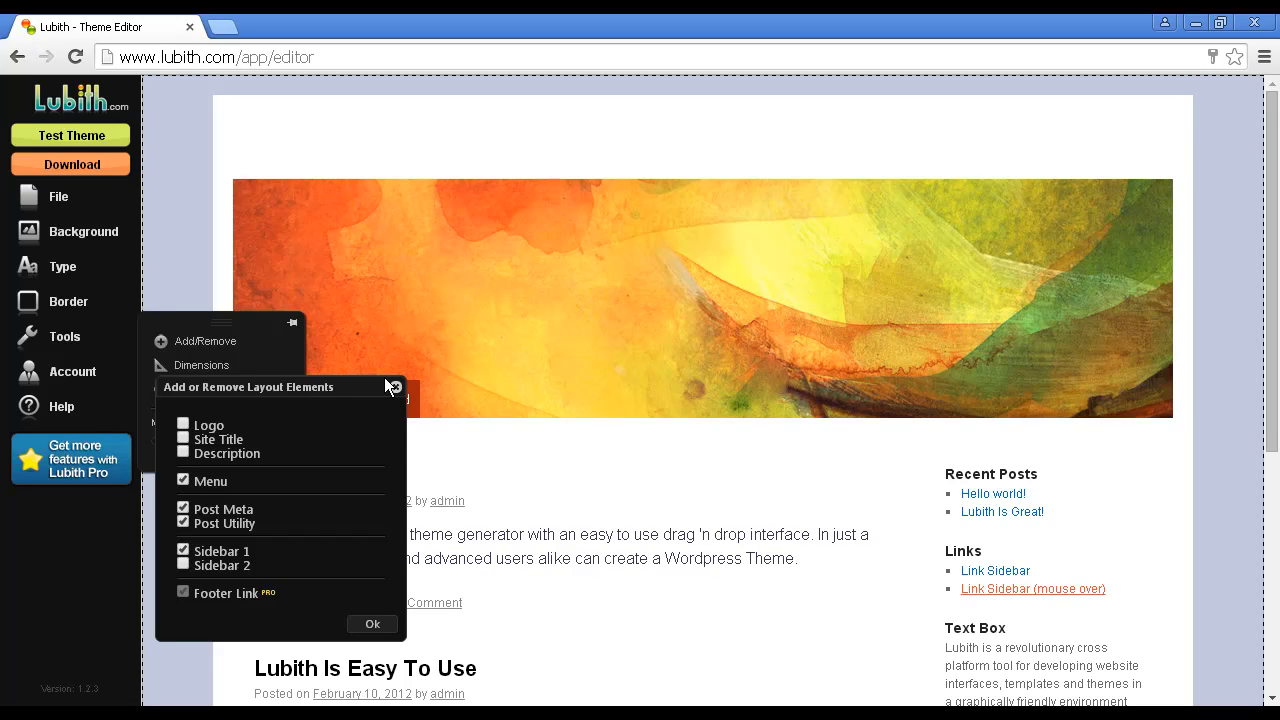
click(394, 388)
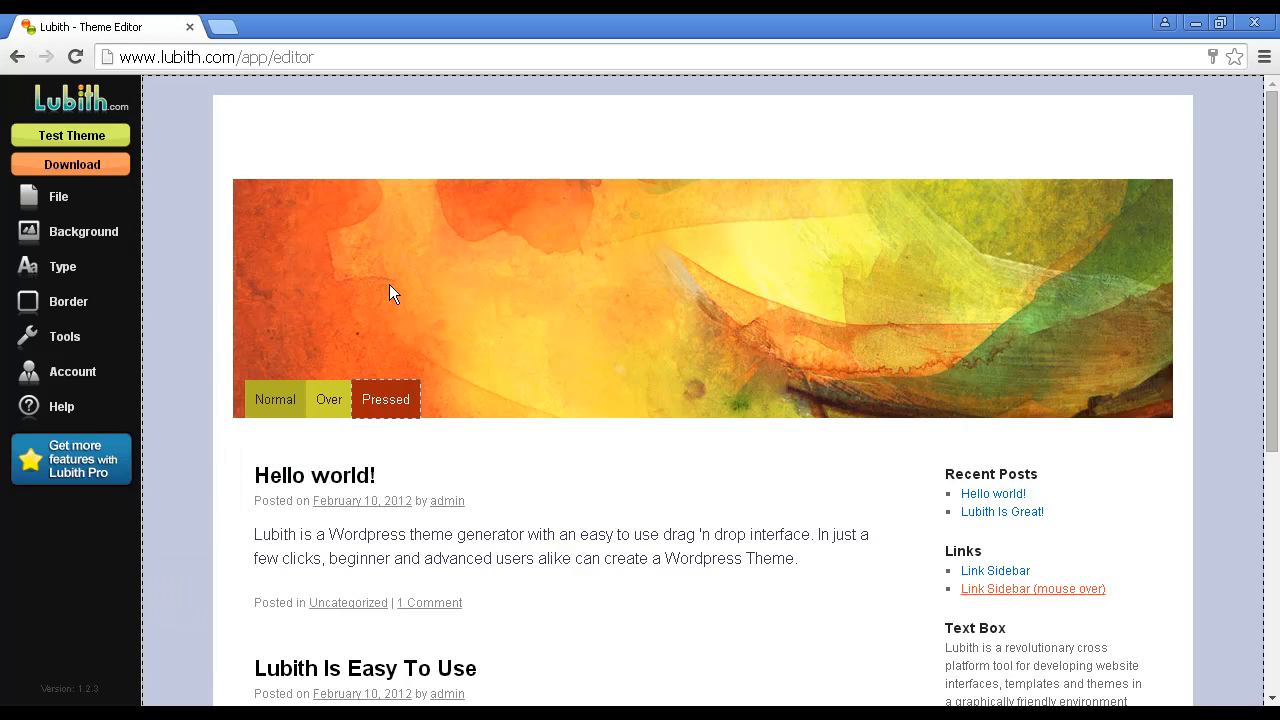
- Shorten the header area from its lower edge and replace its background image with lubith_header.jpg
click(545, 223)
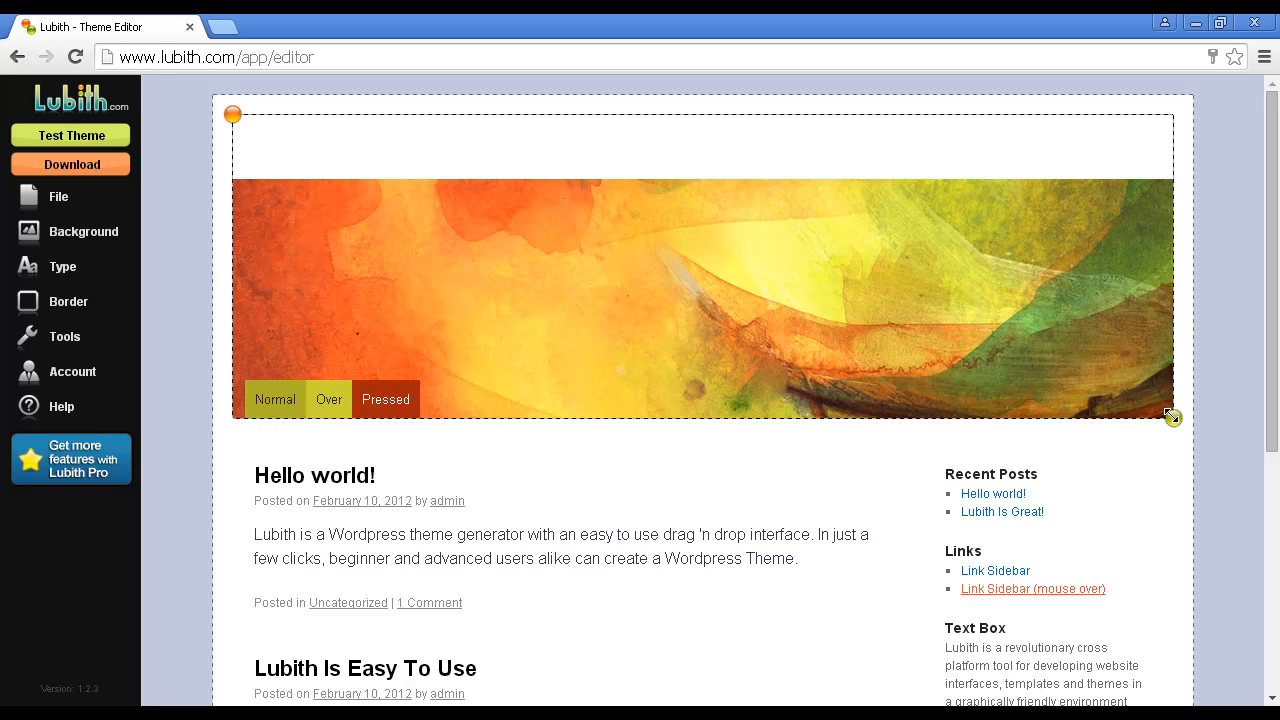
drag(1171, 413, 1172, 330)
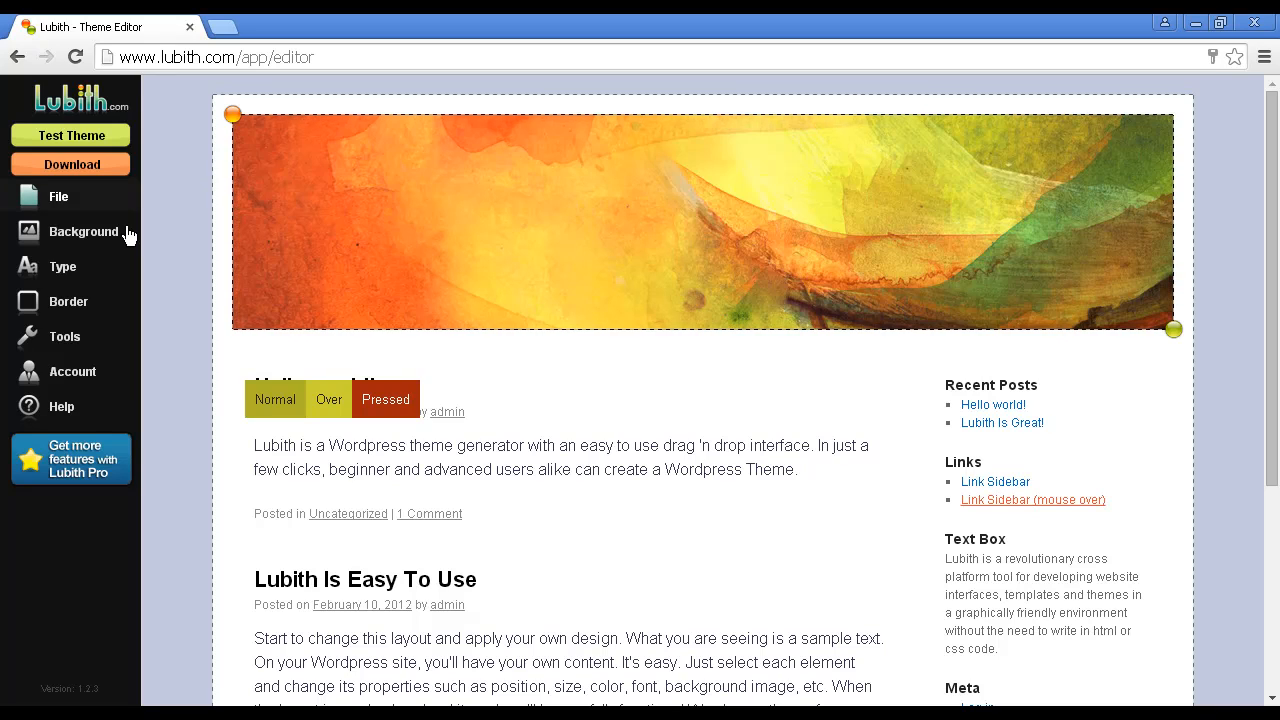
click(97, 235)
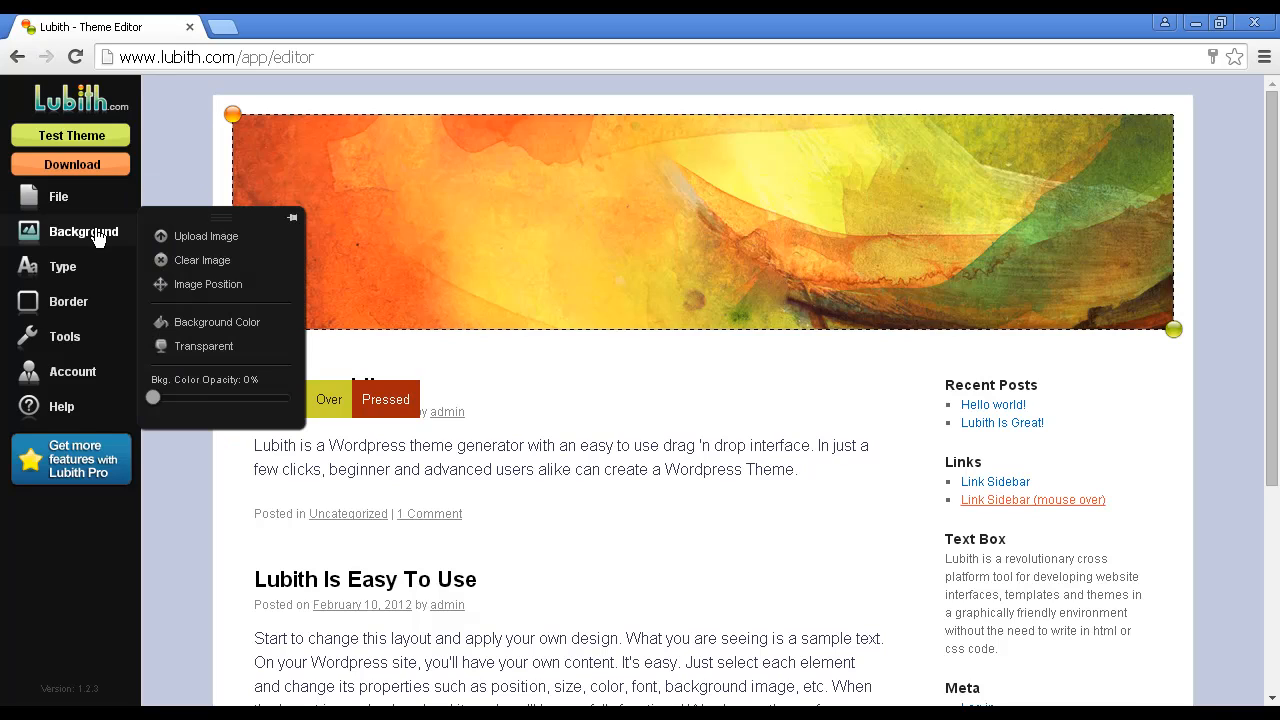
click(196, 240)
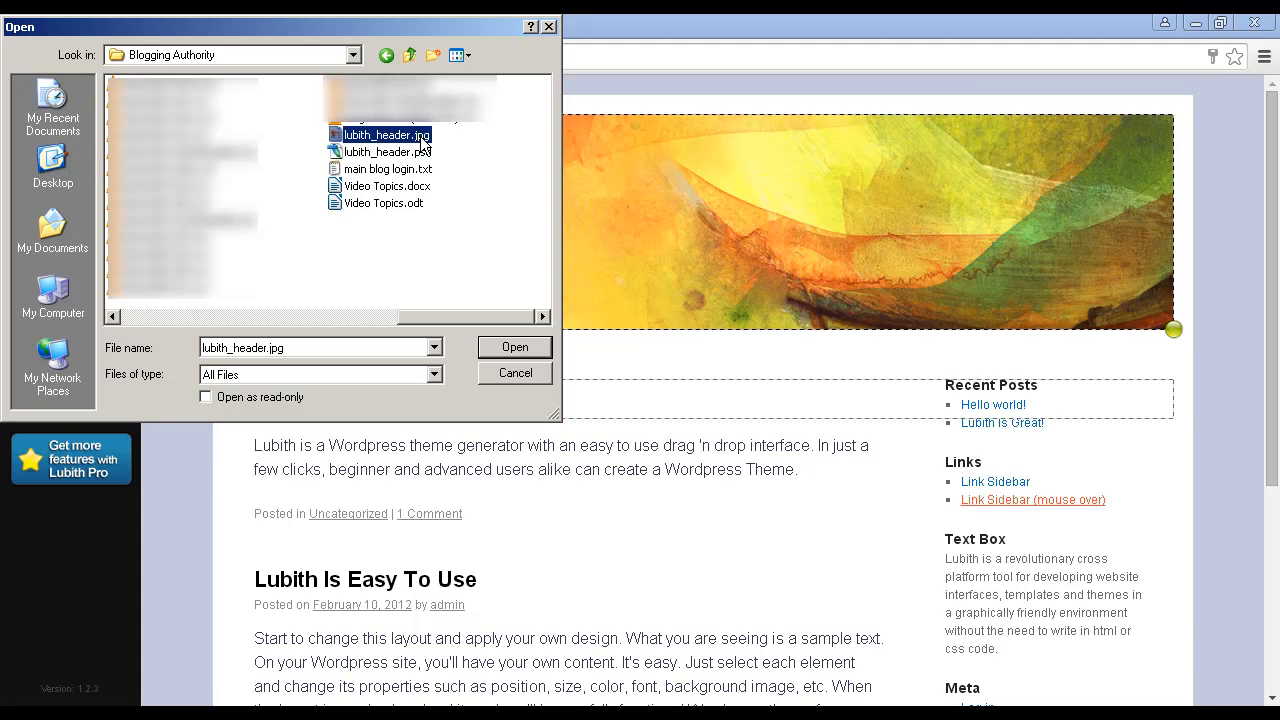
click(513, 350)
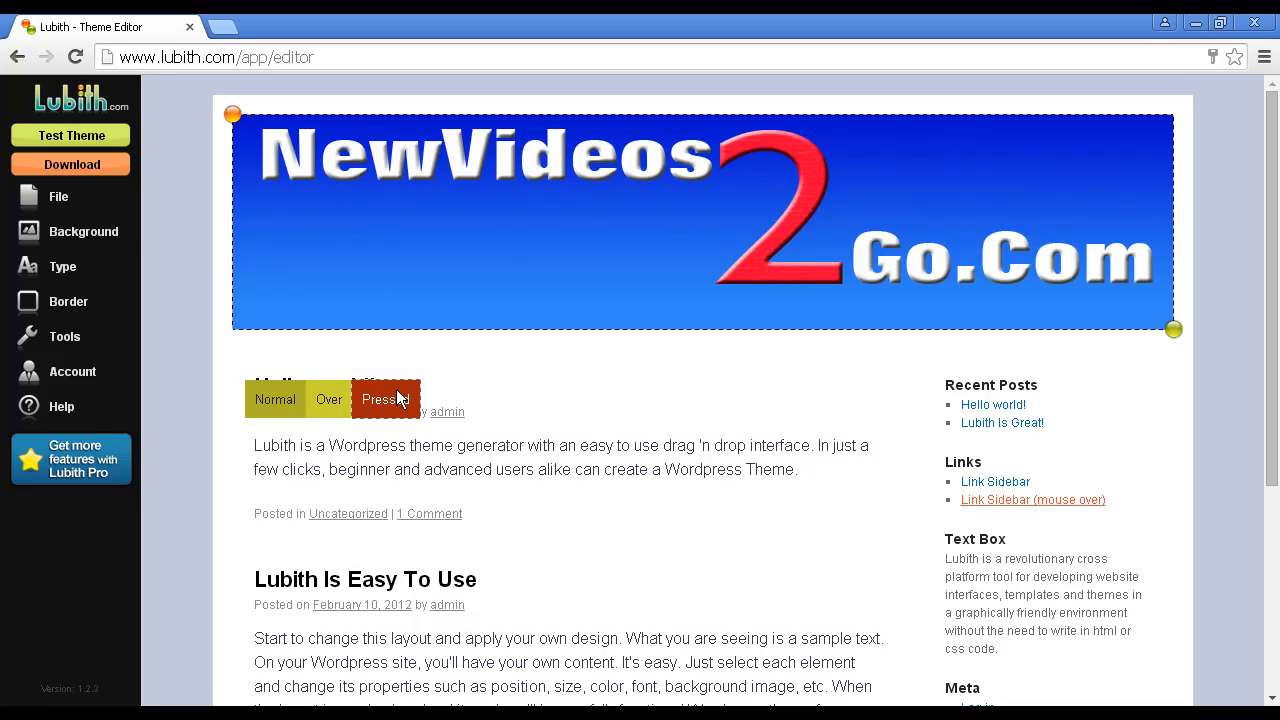
- Move the whole menu bar up so it sits directly beneath the header image, above the first post title
click(248, 388)
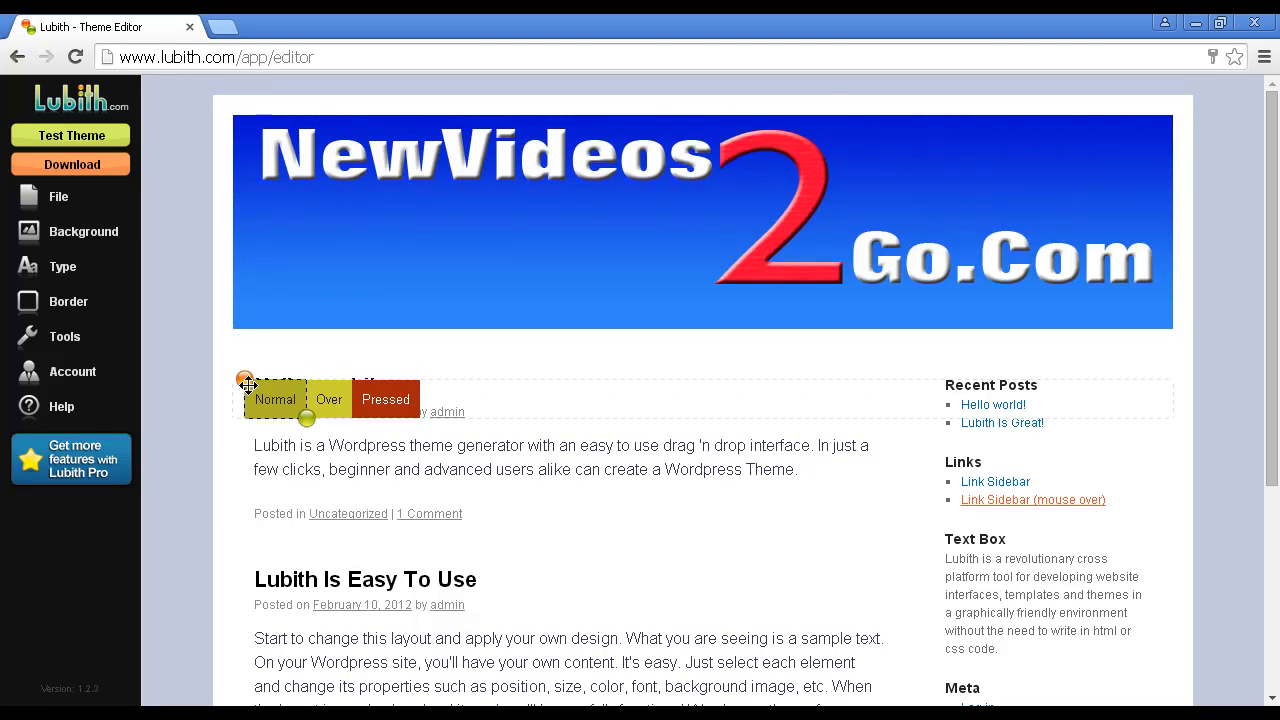
click(620, 386)
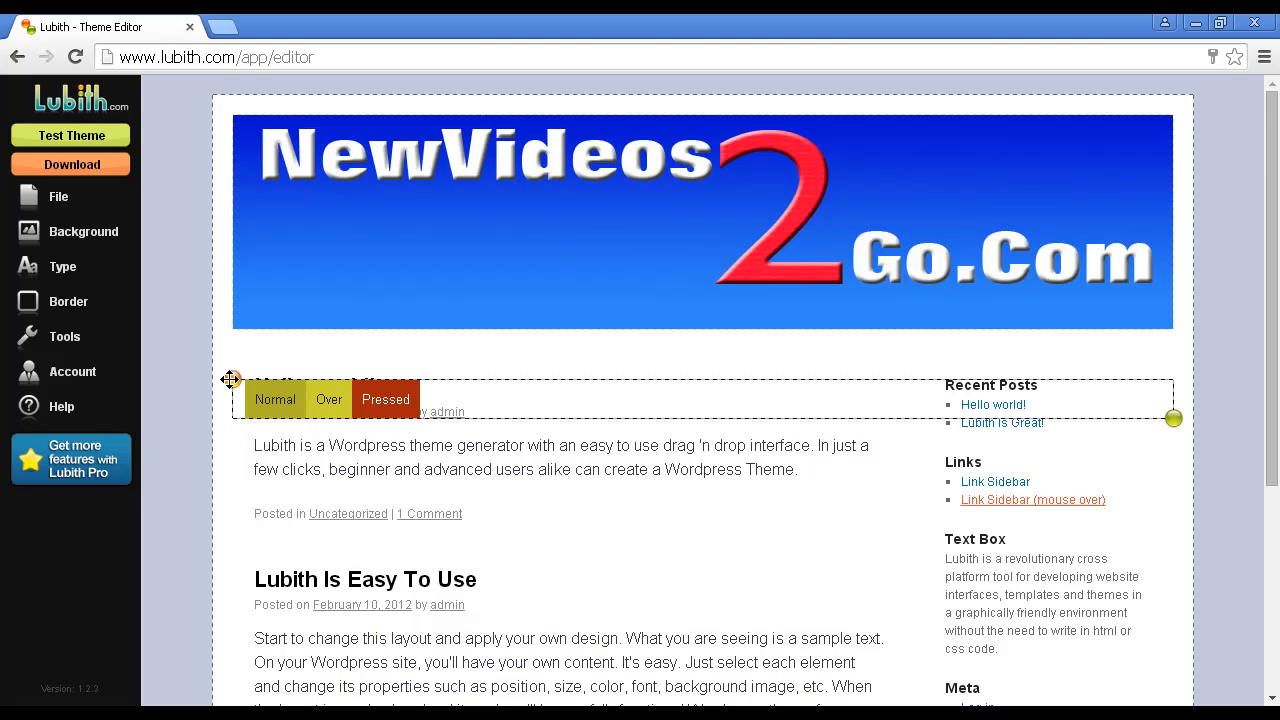
drag(230, 379, 232, 334)
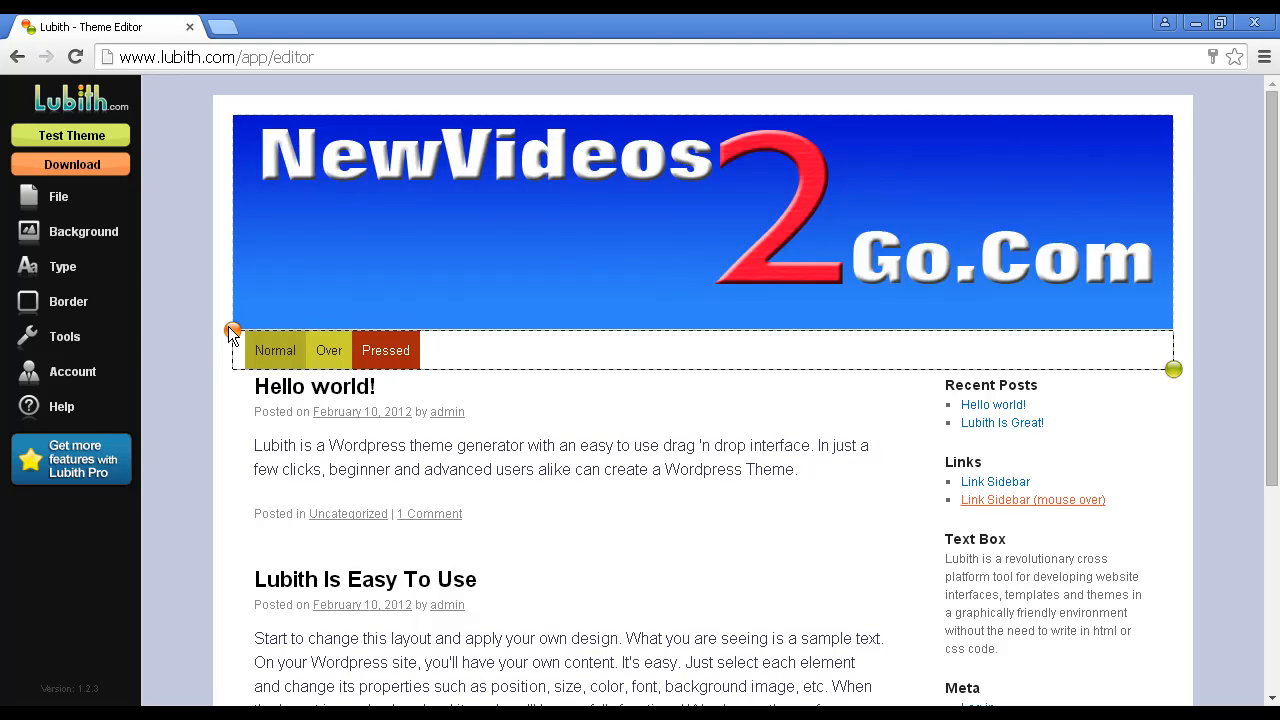
key(Up)
key(Up)
drag(228, 328, 229, 331)
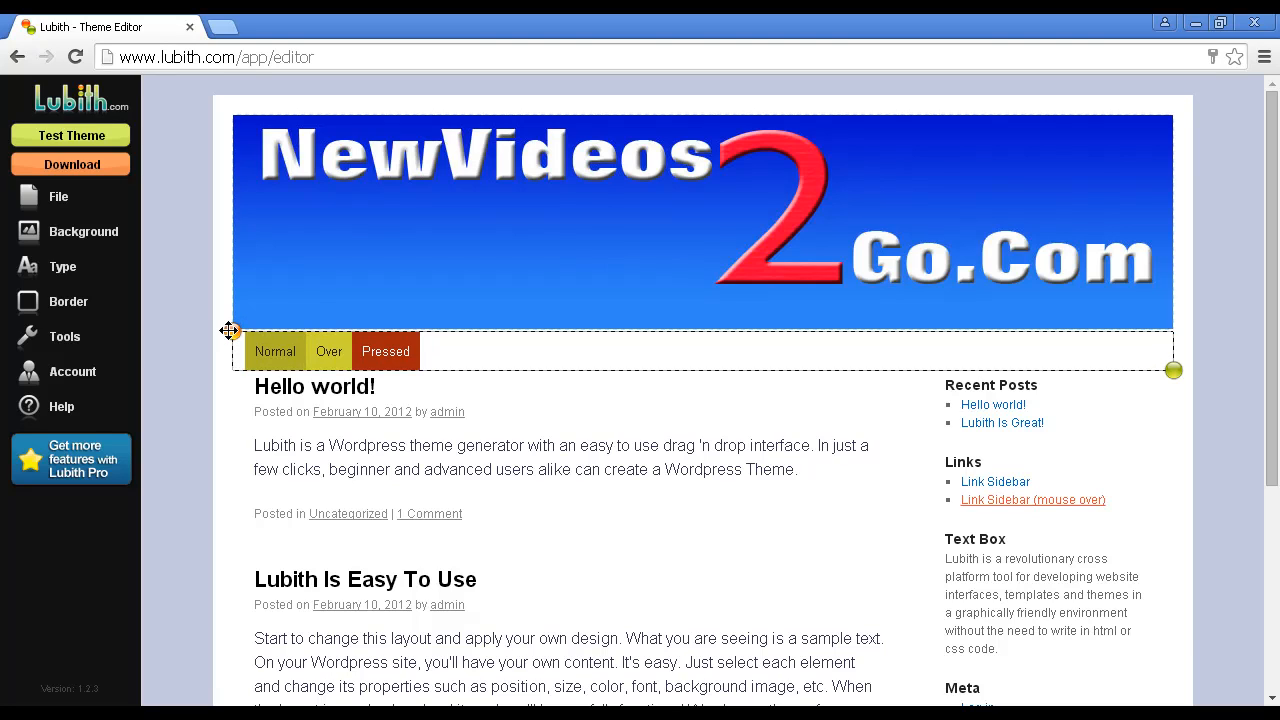
- Set the background color of the menu's Normal item to the off-white f7f7f2
click(294, 352)
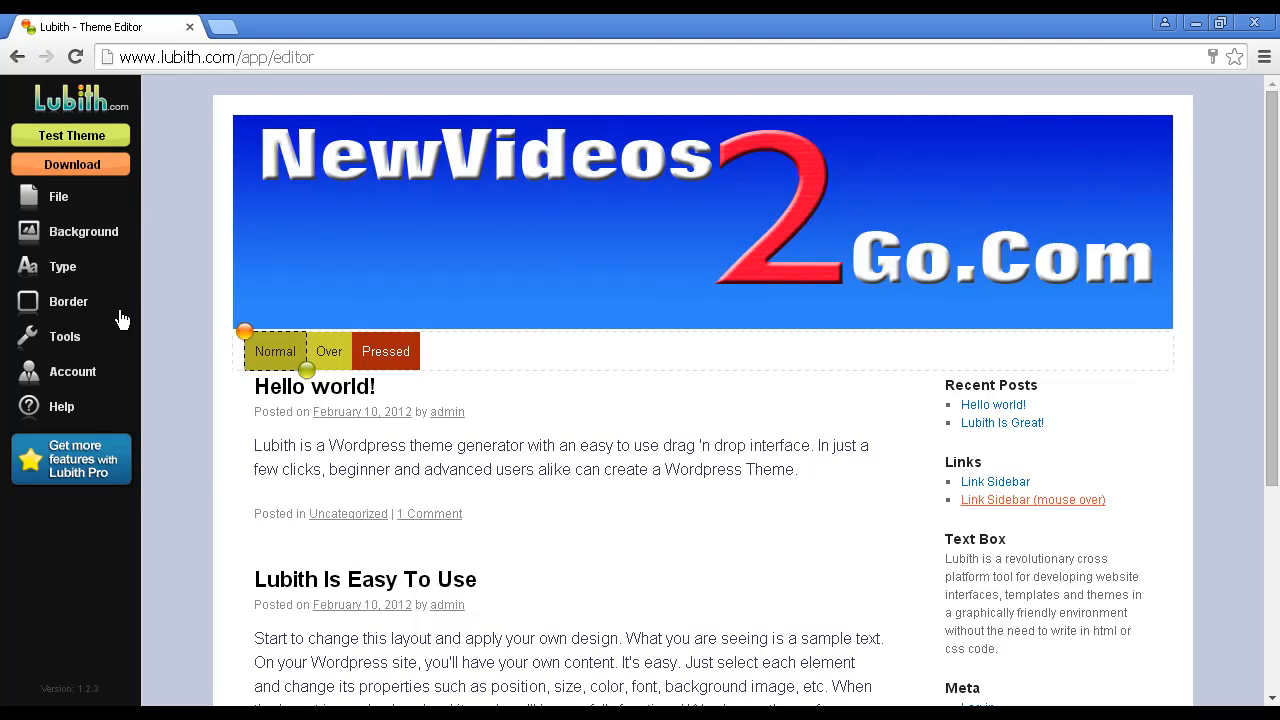
mouse_move(92, 241)
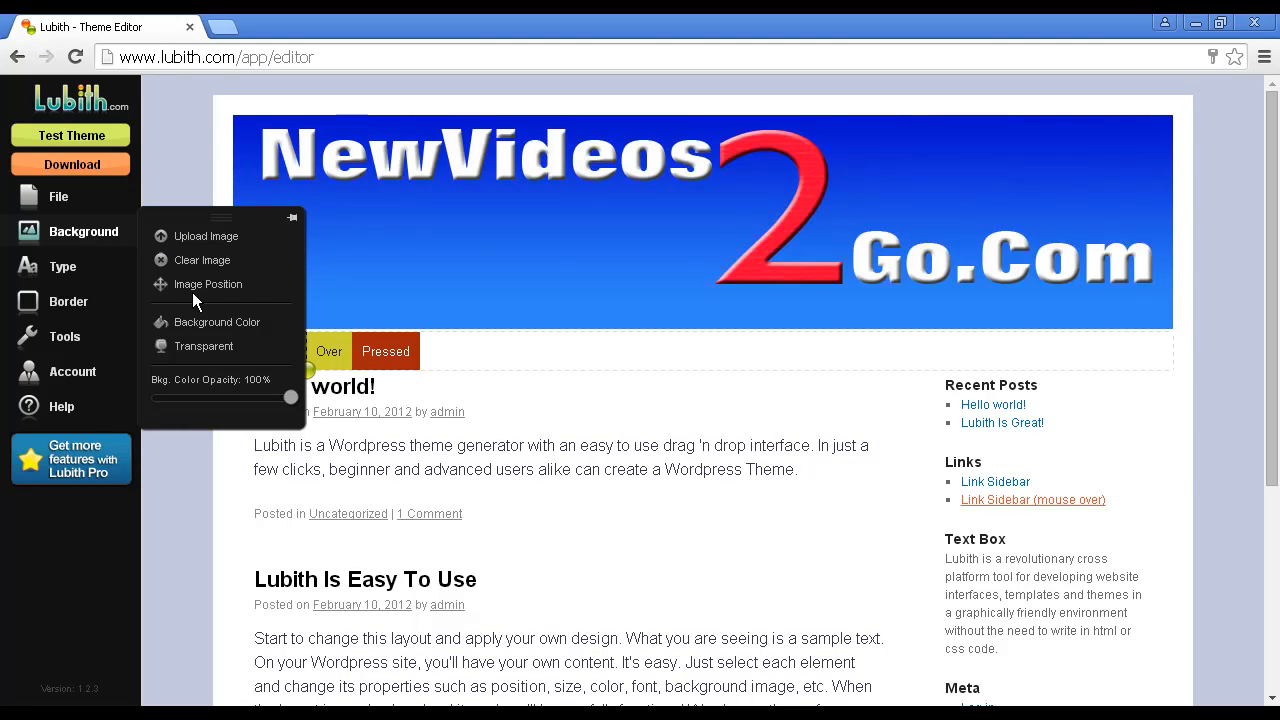
click(180, 322)
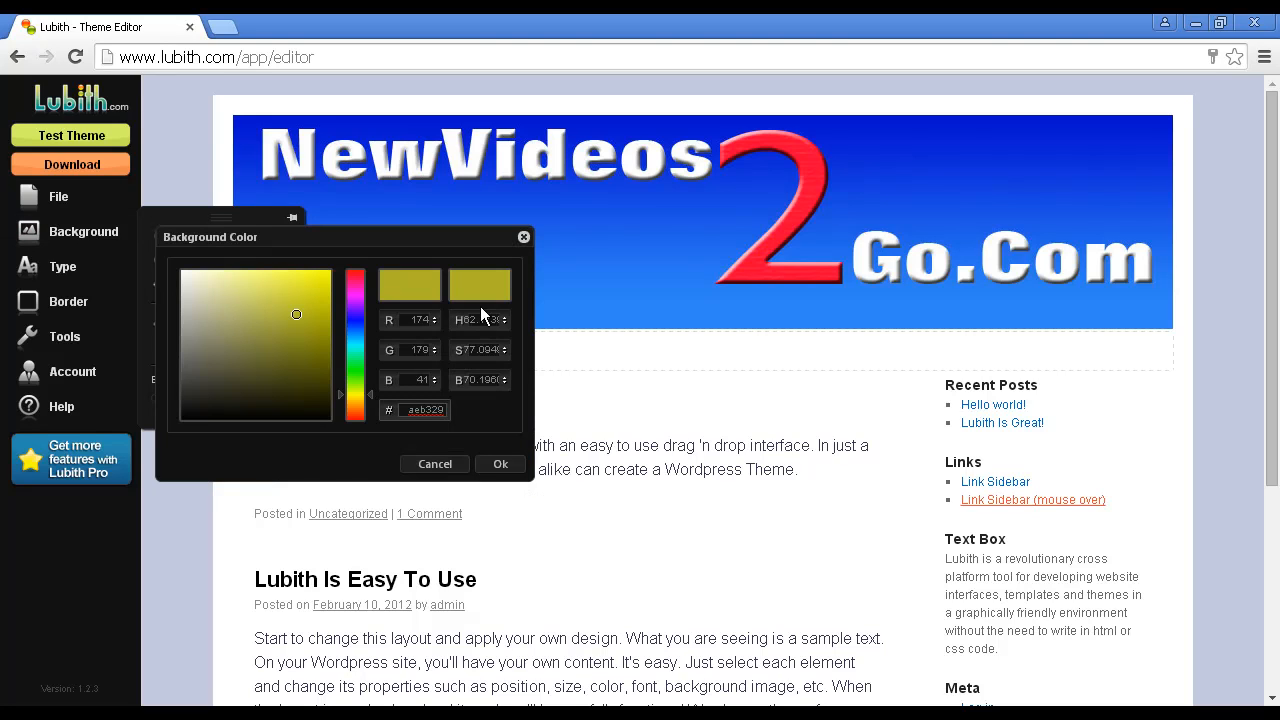
drag(410, 238, 682, 427)
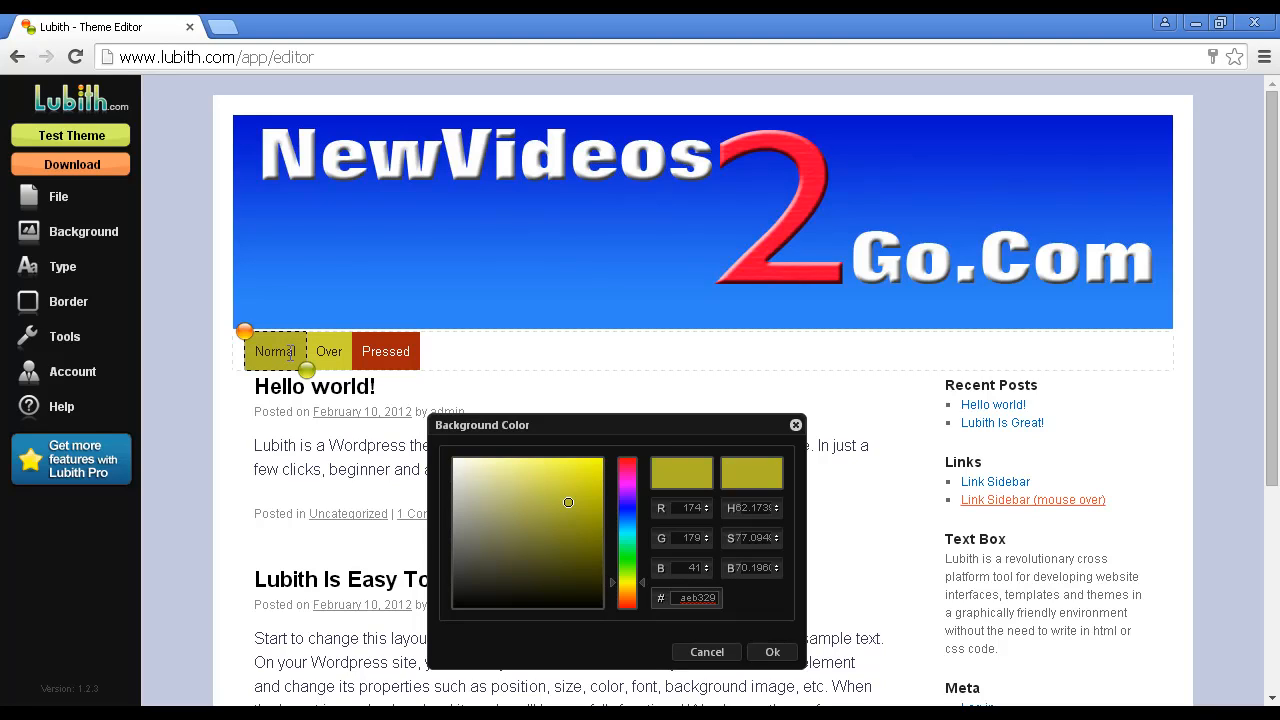
click(456, 461)
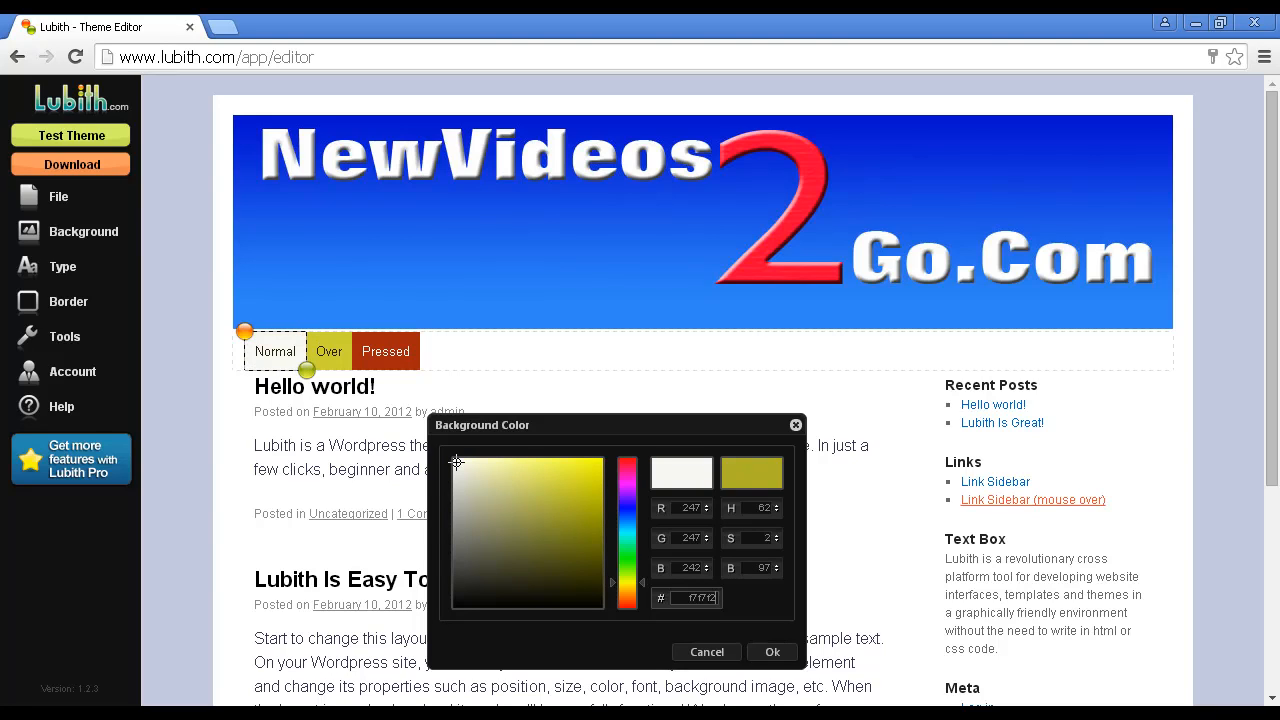
click(773, 652)
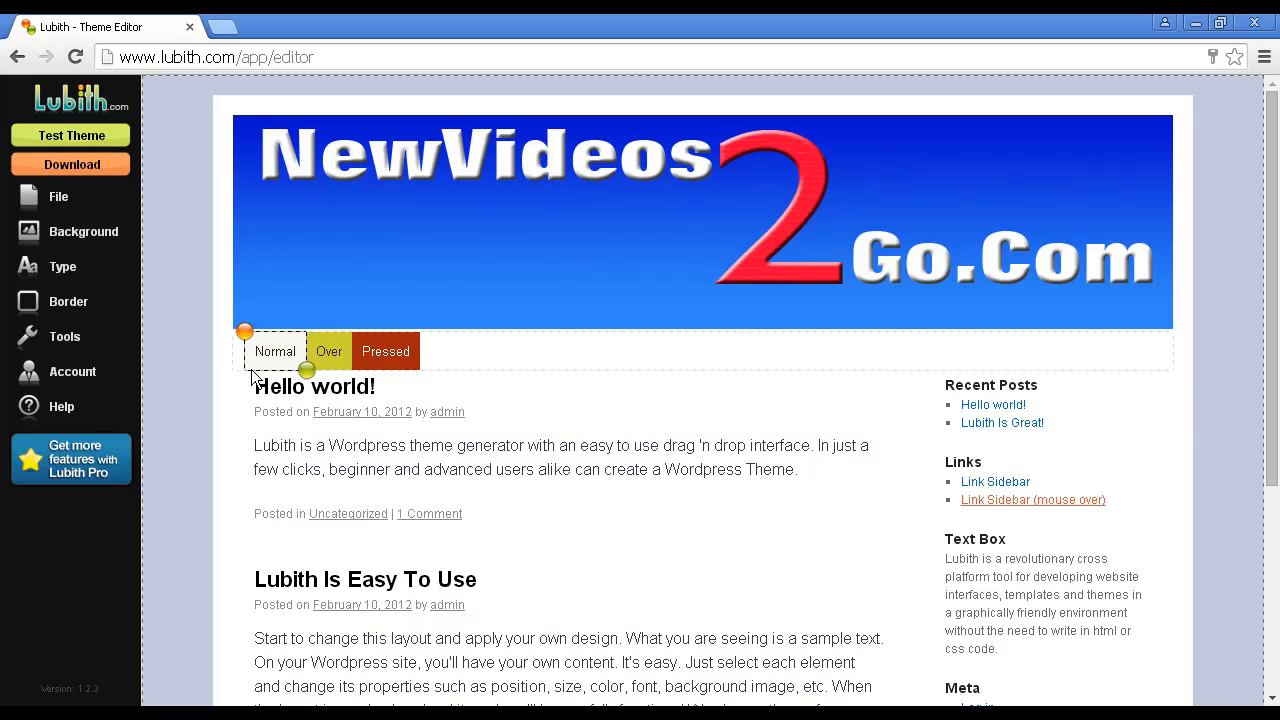
- Inspect the menu's Over item with its Normal, Over and Pressed submenu entries, and the Pressed item
click(228, 371)
click(321, 362)
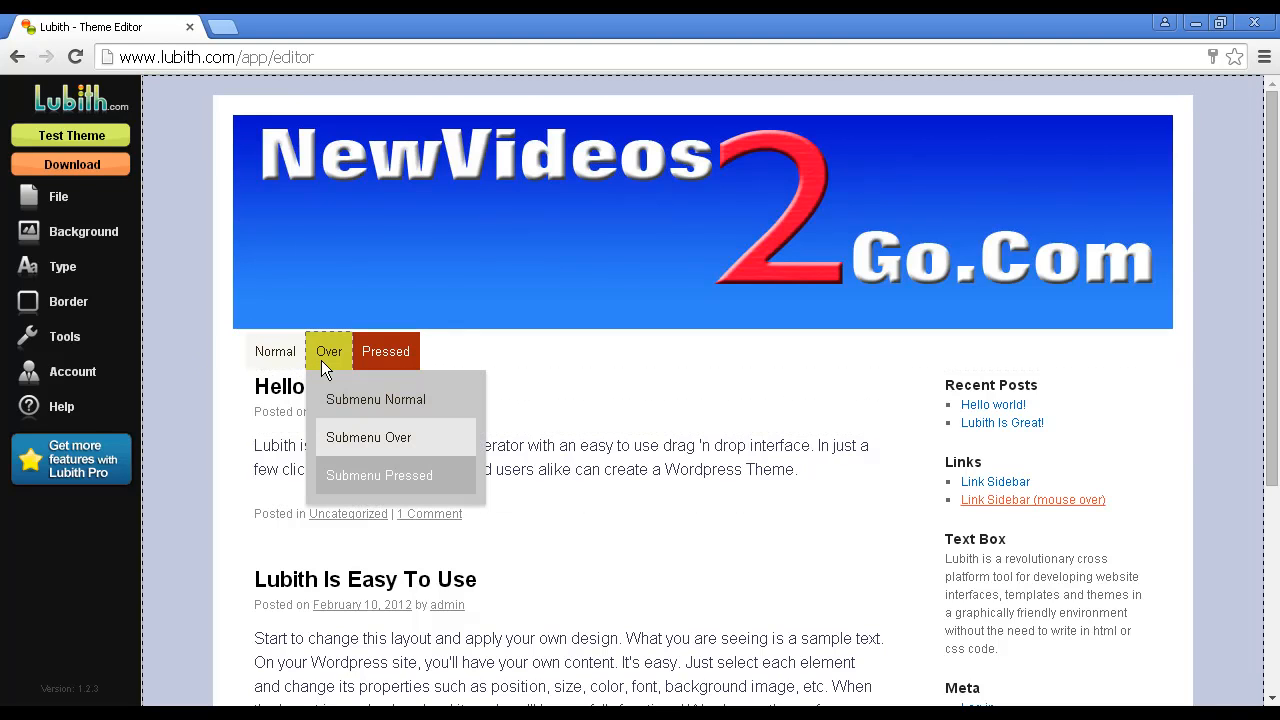
click(347, 385)
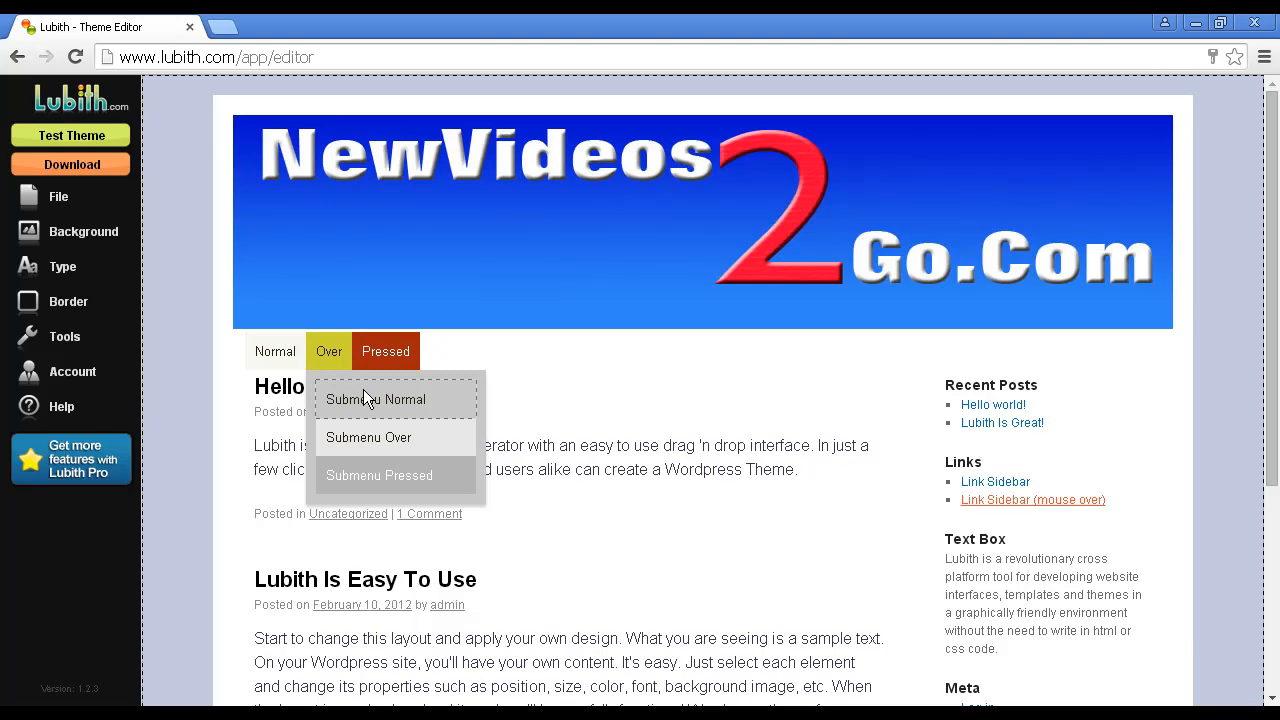
click(405, 483)
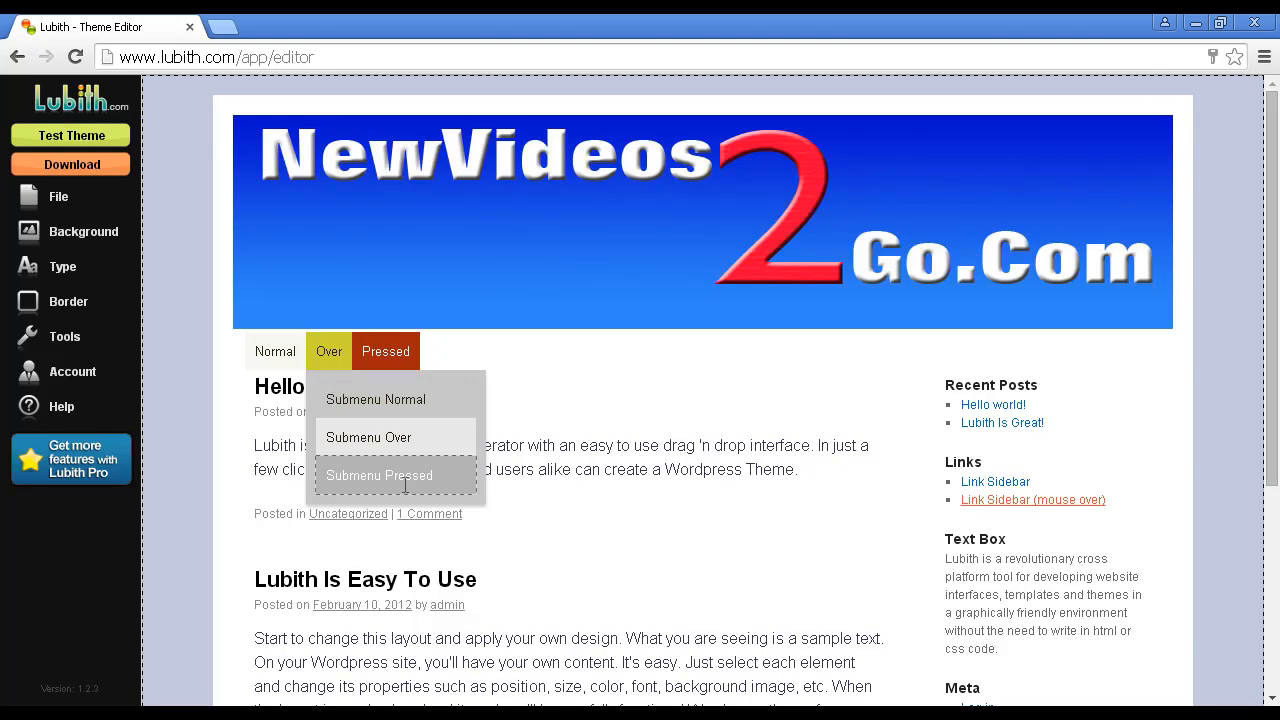
click(408, 349)
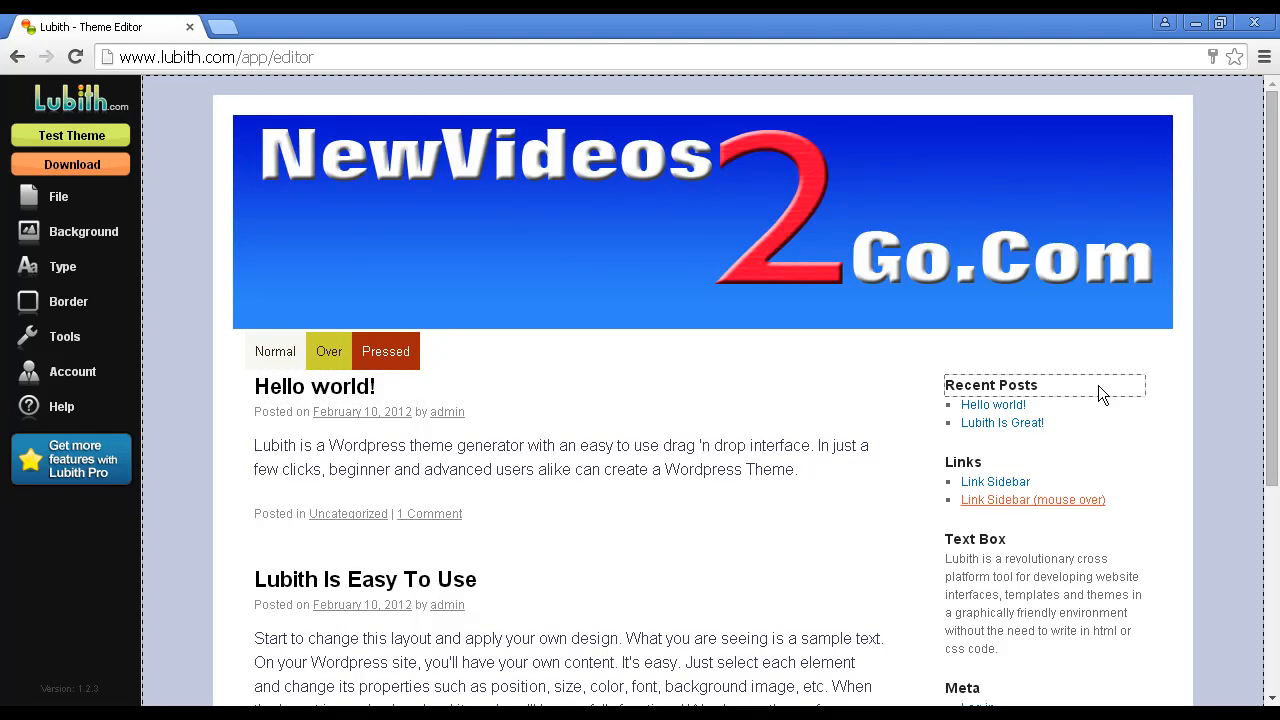
- Move the whole sidebar block down so it starts below the level of the menu bar
click(1145, 387)
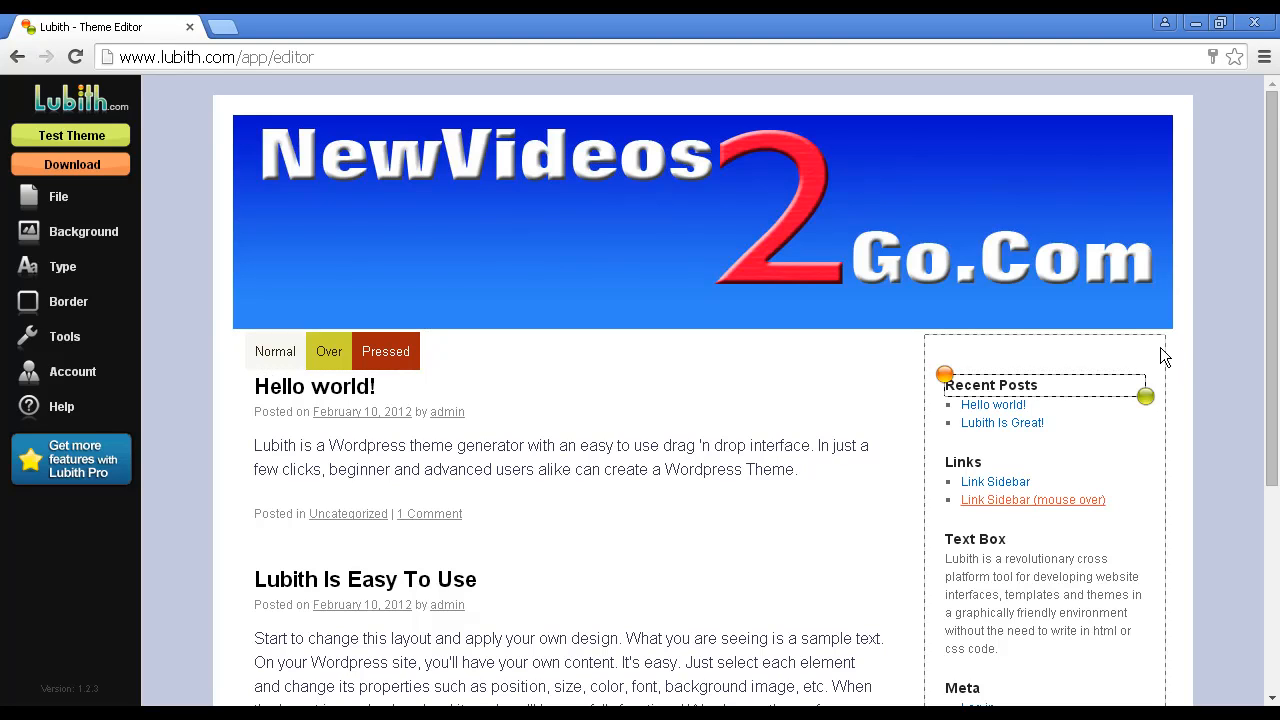
click(1160, 347)
click(1158, 418)
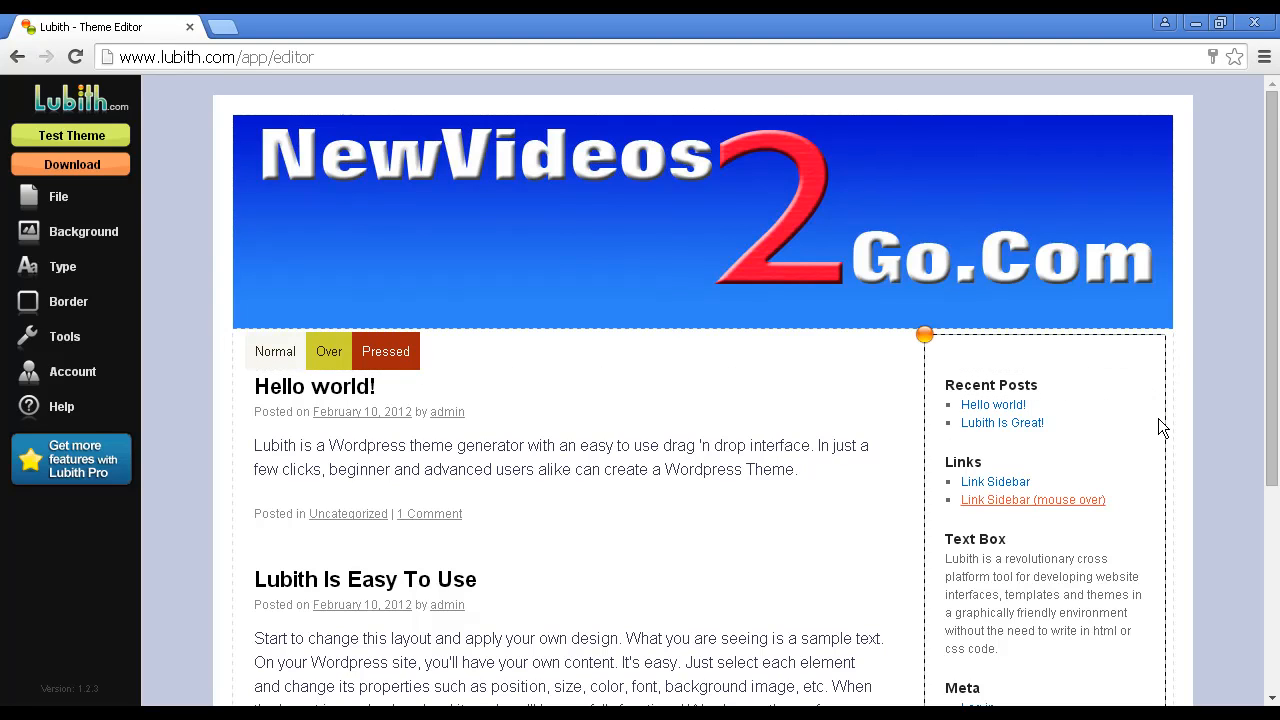
drag(924, 333, 928, 390)
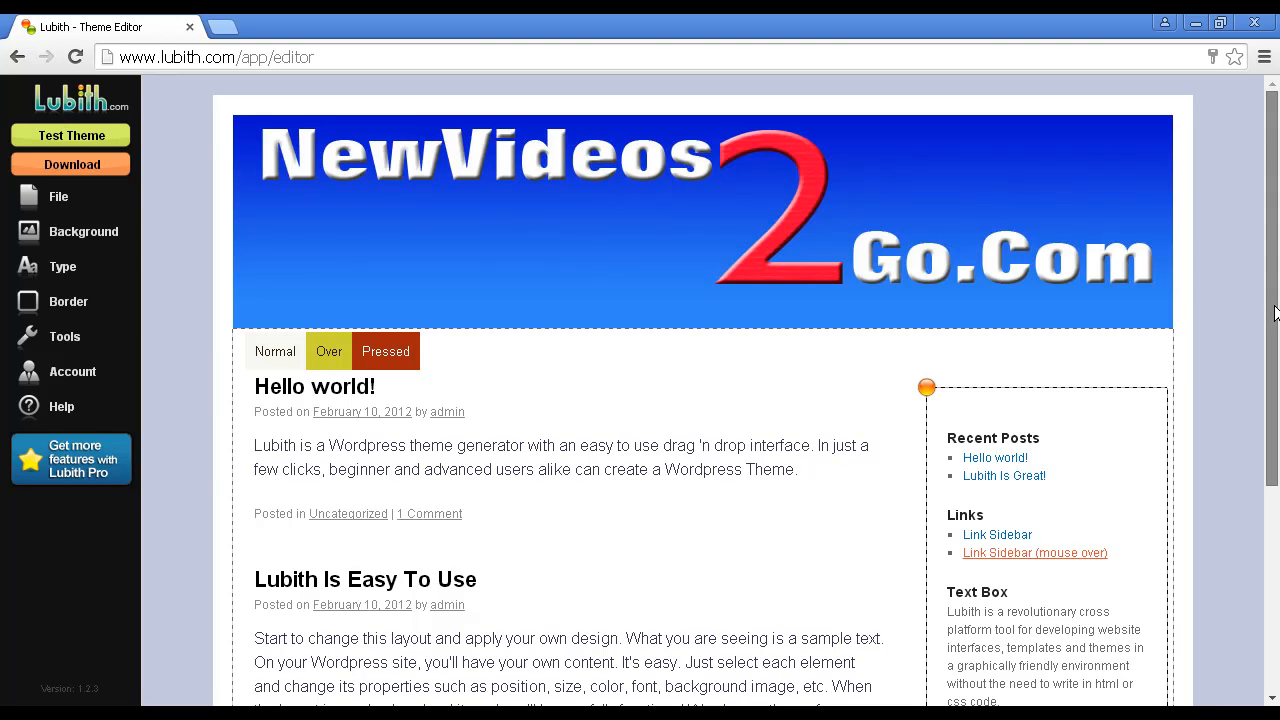
- Change the background color of the footer bar at the end of the page to the dark blue 1e4896
drag(1275, 313, 1276, 590)
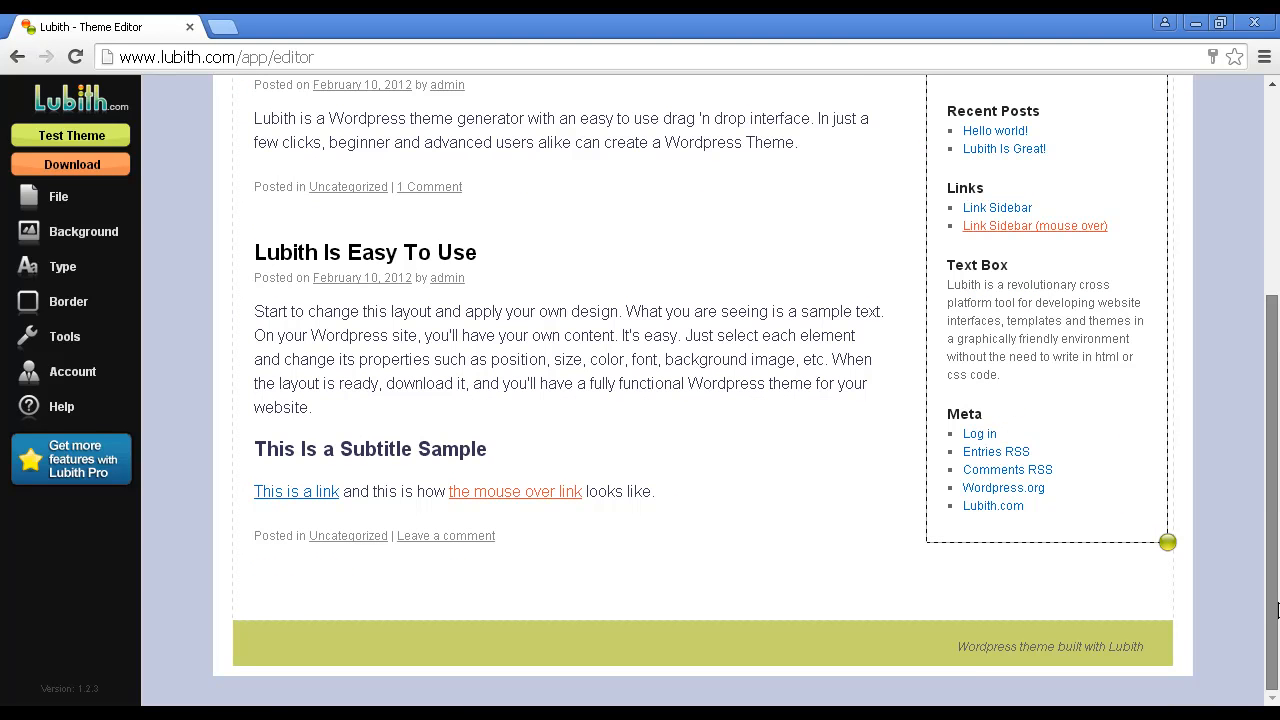
click(843, 641)
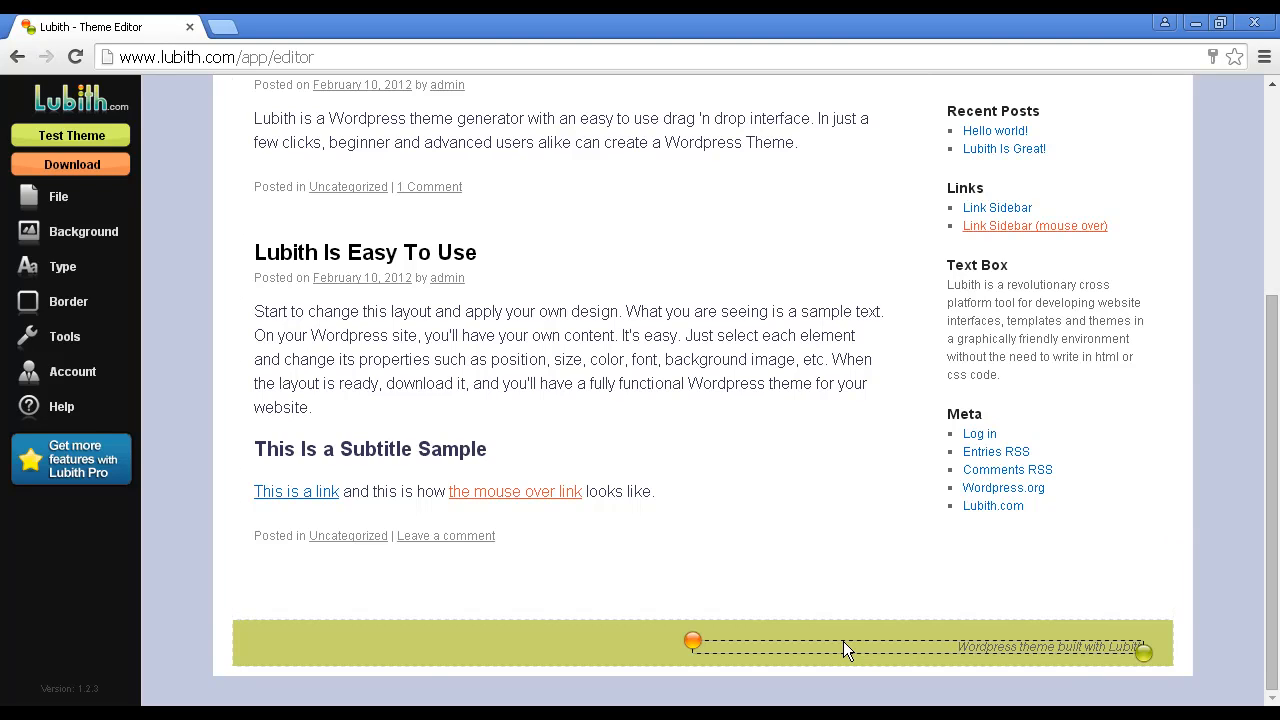
click(615, 641)
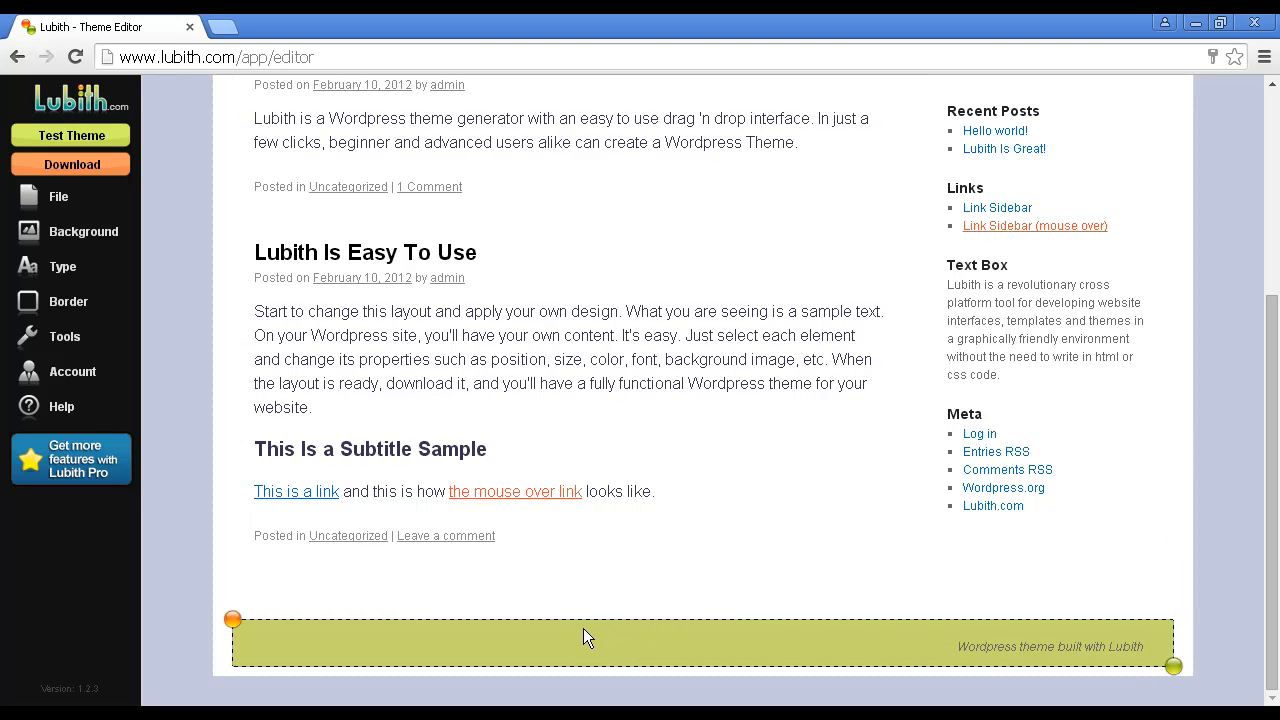
click(105, 232)
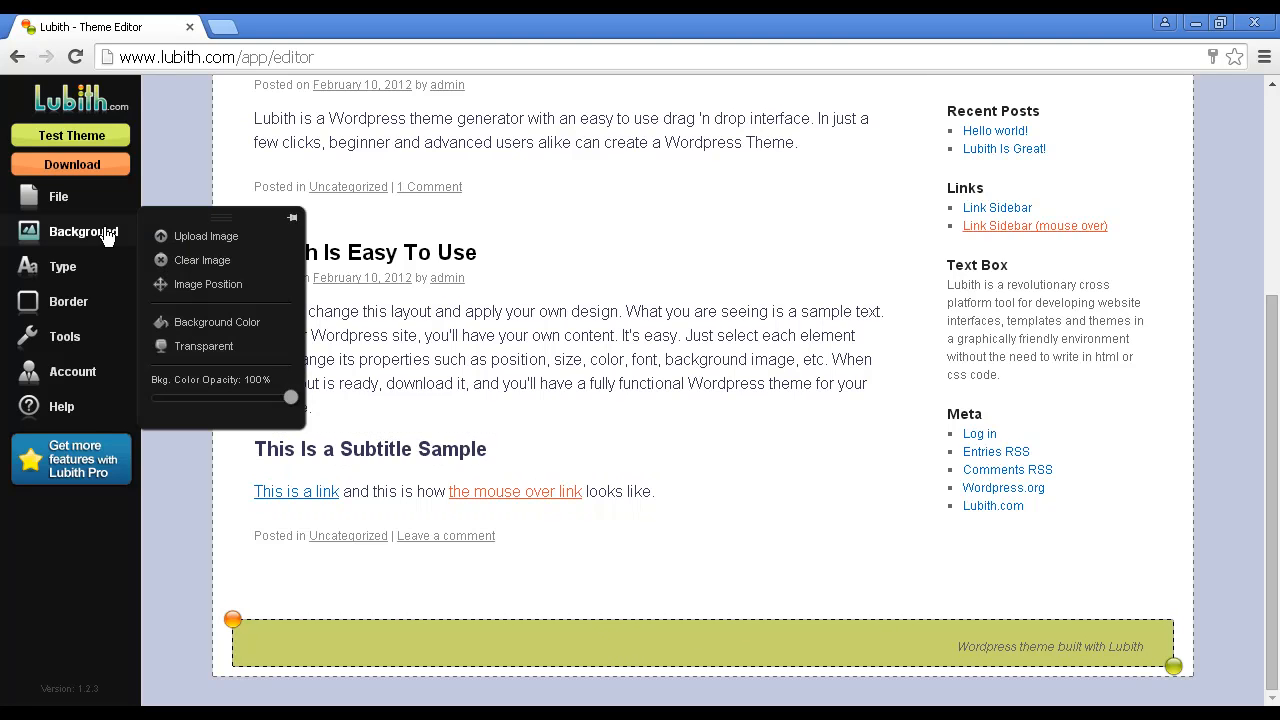
click(205, 325)
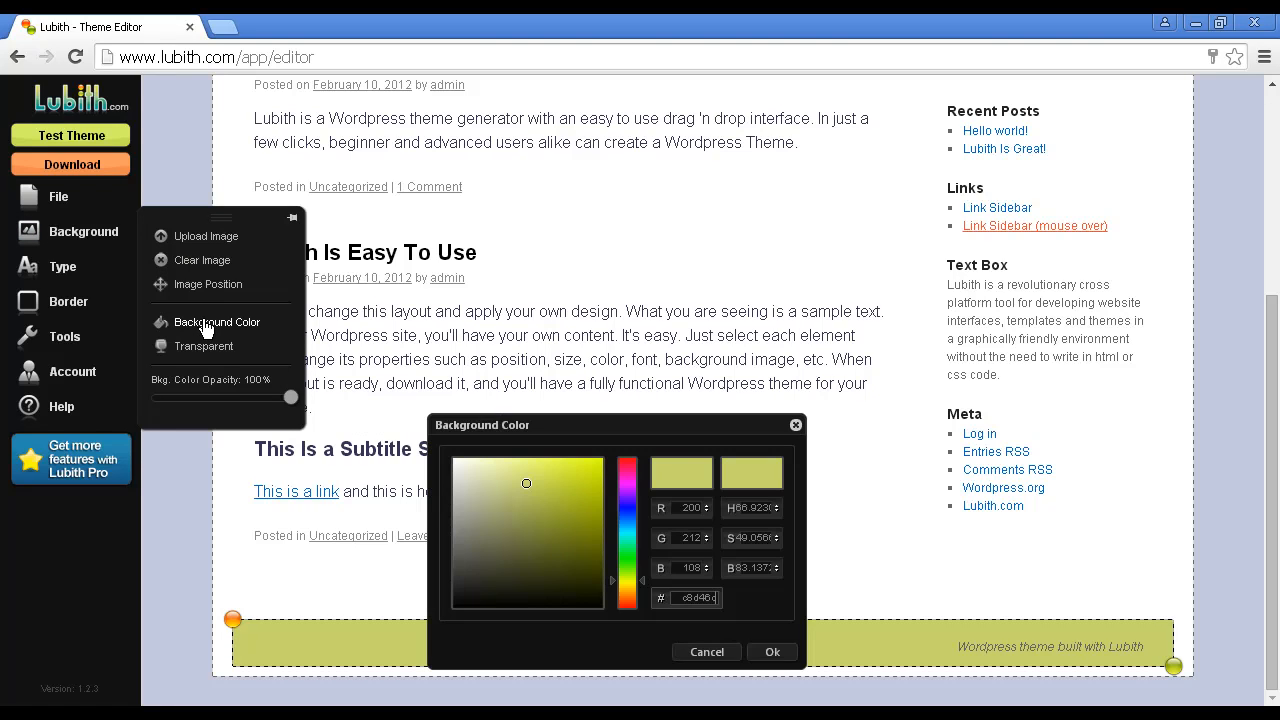
click(627, 517)
mouse_move(567, 502)
mouse_down()
mouse_move(574, 530)
mouse_move(574, 519)
mouse_up()
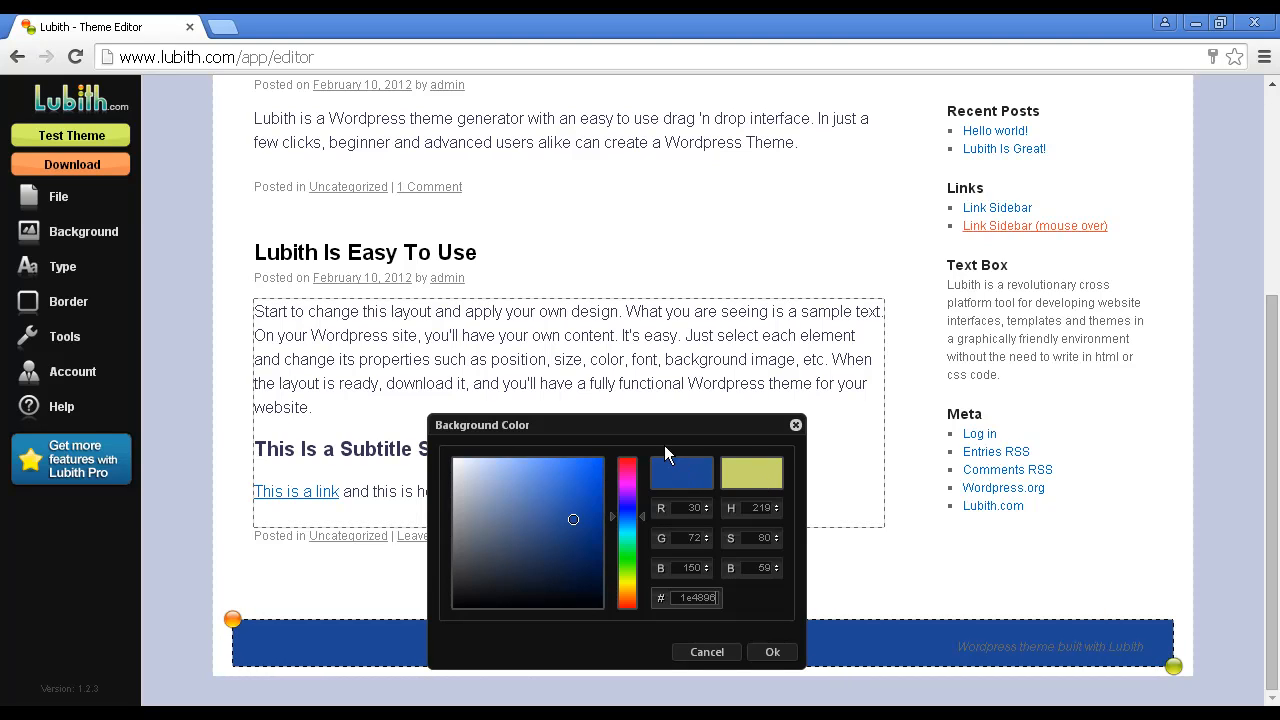
click(775, 653)
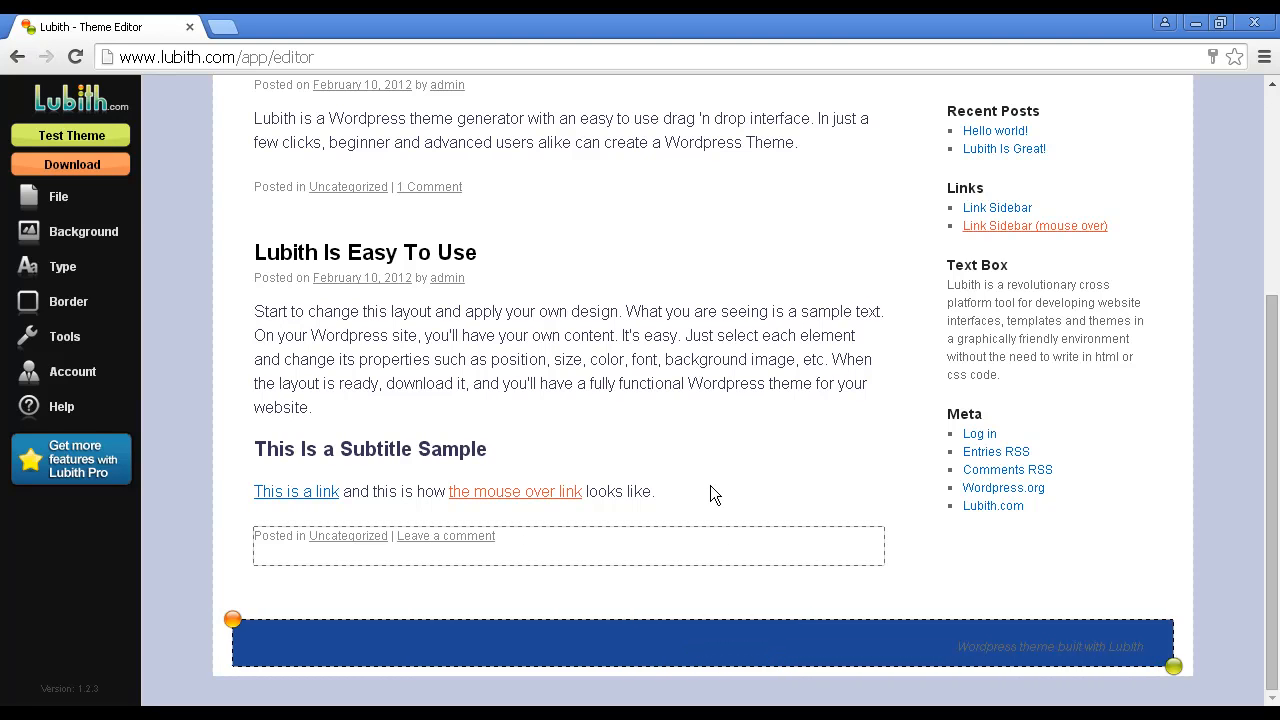
- Run a test of the theme and examine the header, the Page item's submenu, the posts, sidebar and footer
scroll(622, 230, up, 3)
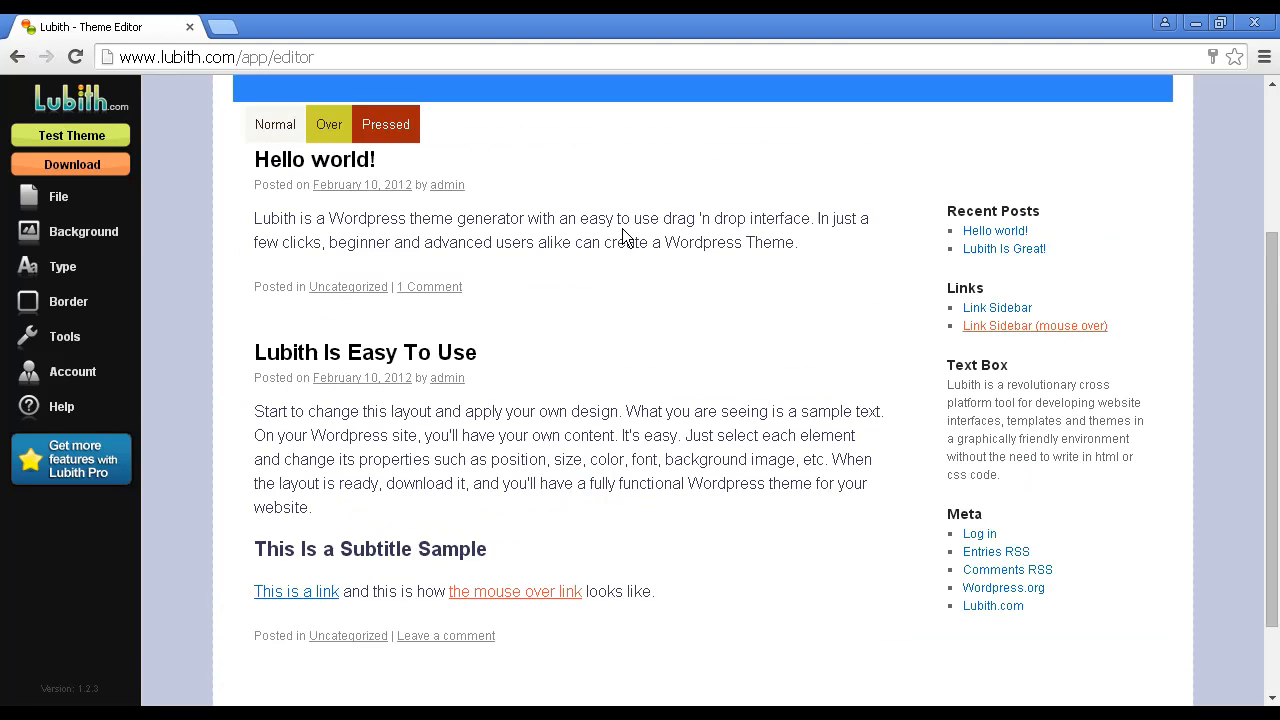
scroll(622, 230, up, 1)
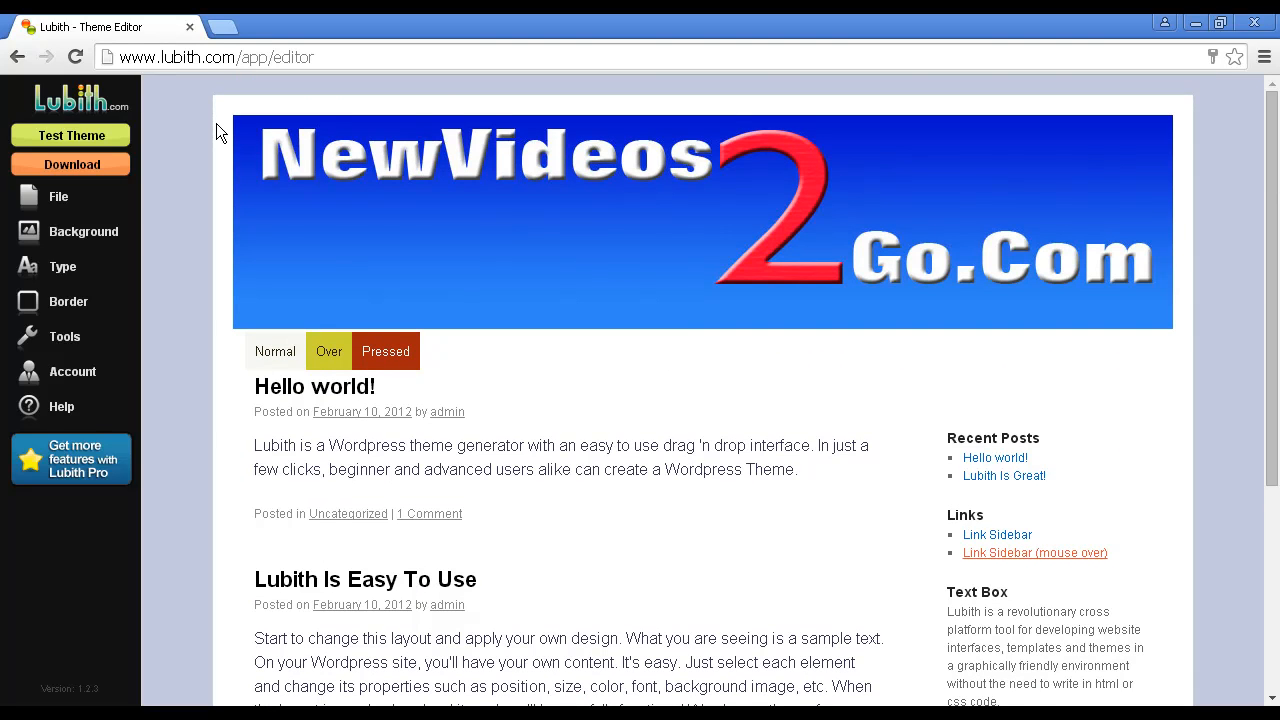
click(72, 140)
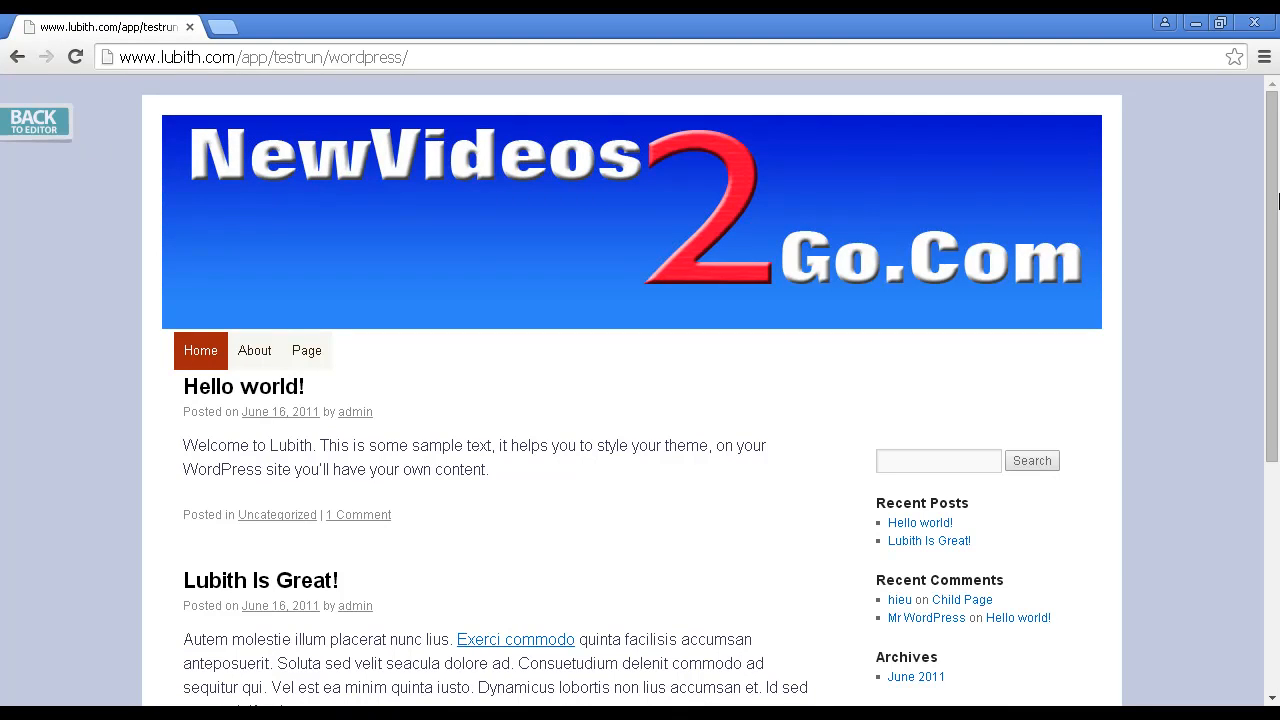
mouse_move(1276, 176)
mouse_down()
mouse_move(1273, 262)
mouse_move(1276, 188)
mouse_up()
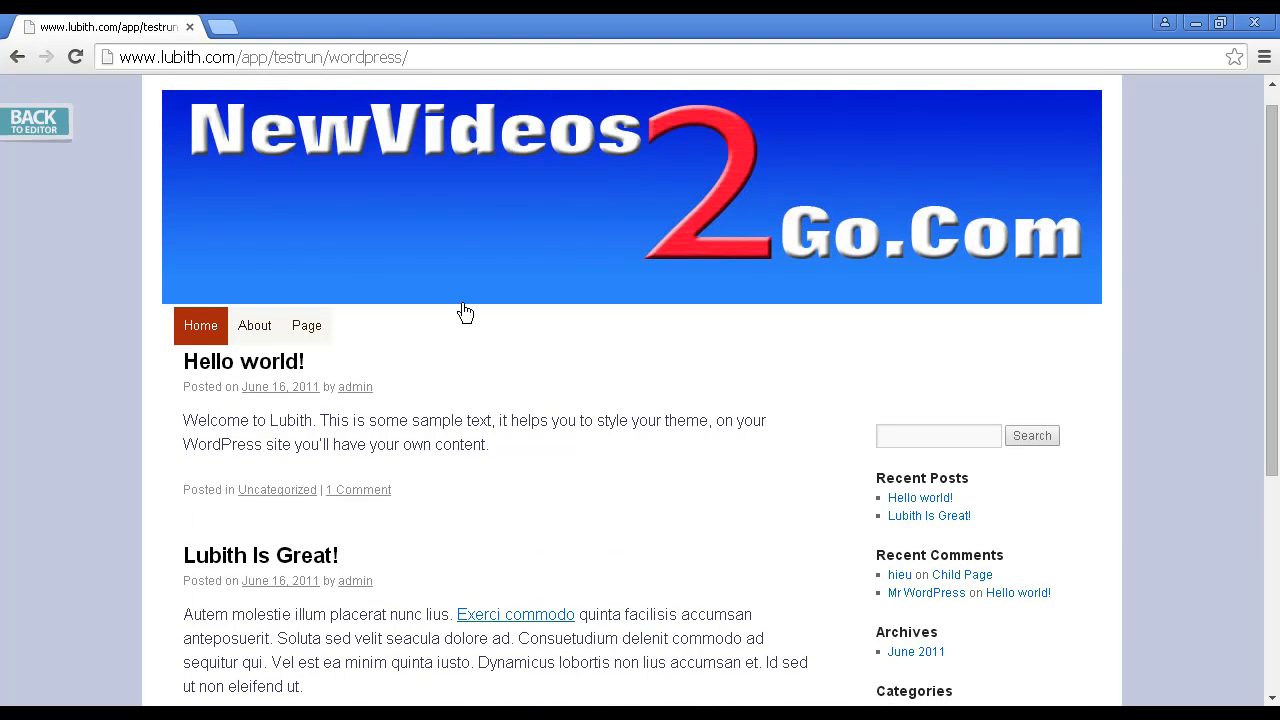
mouse_move(308, 338)
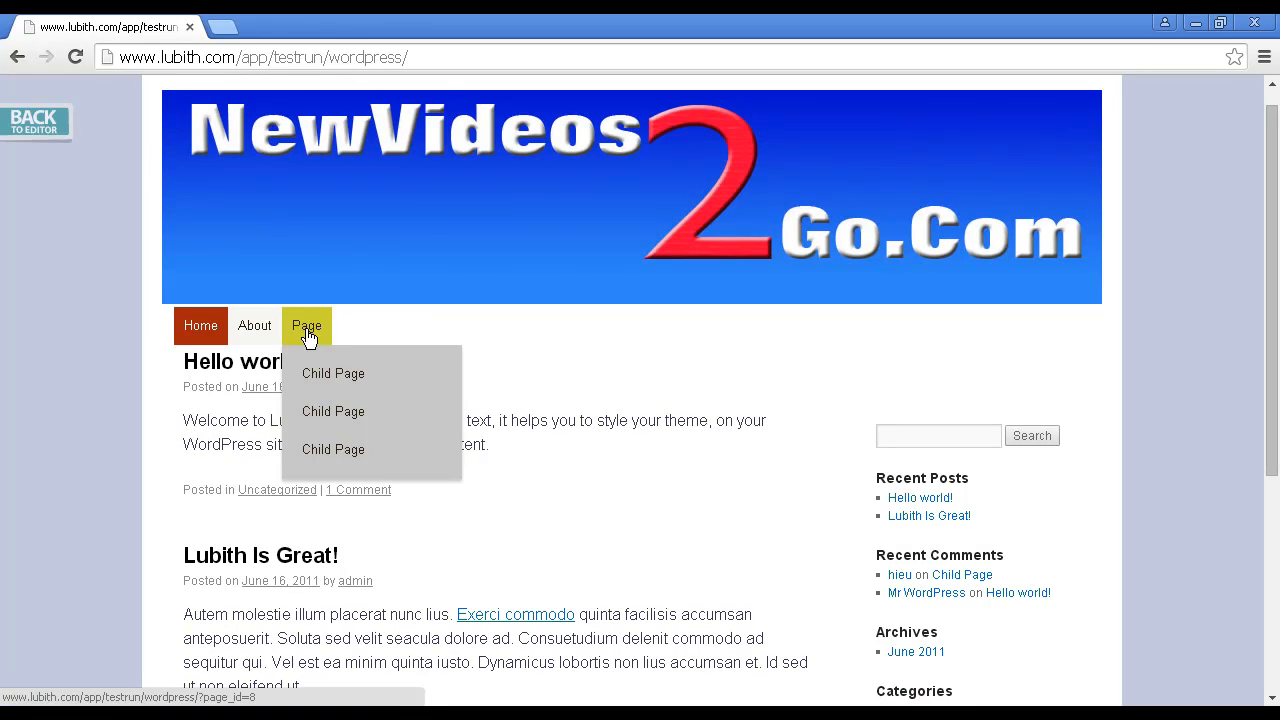
mouse_move(337, 462)
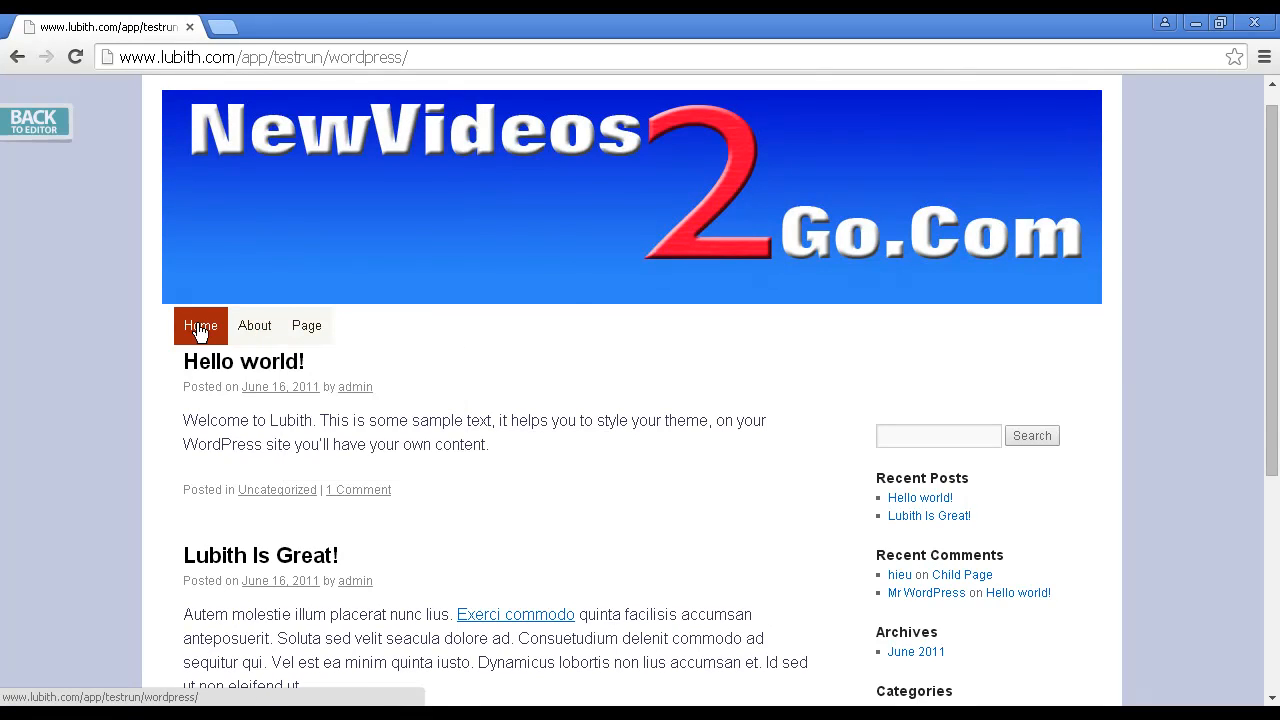
scroll(660, 500, down, 2)
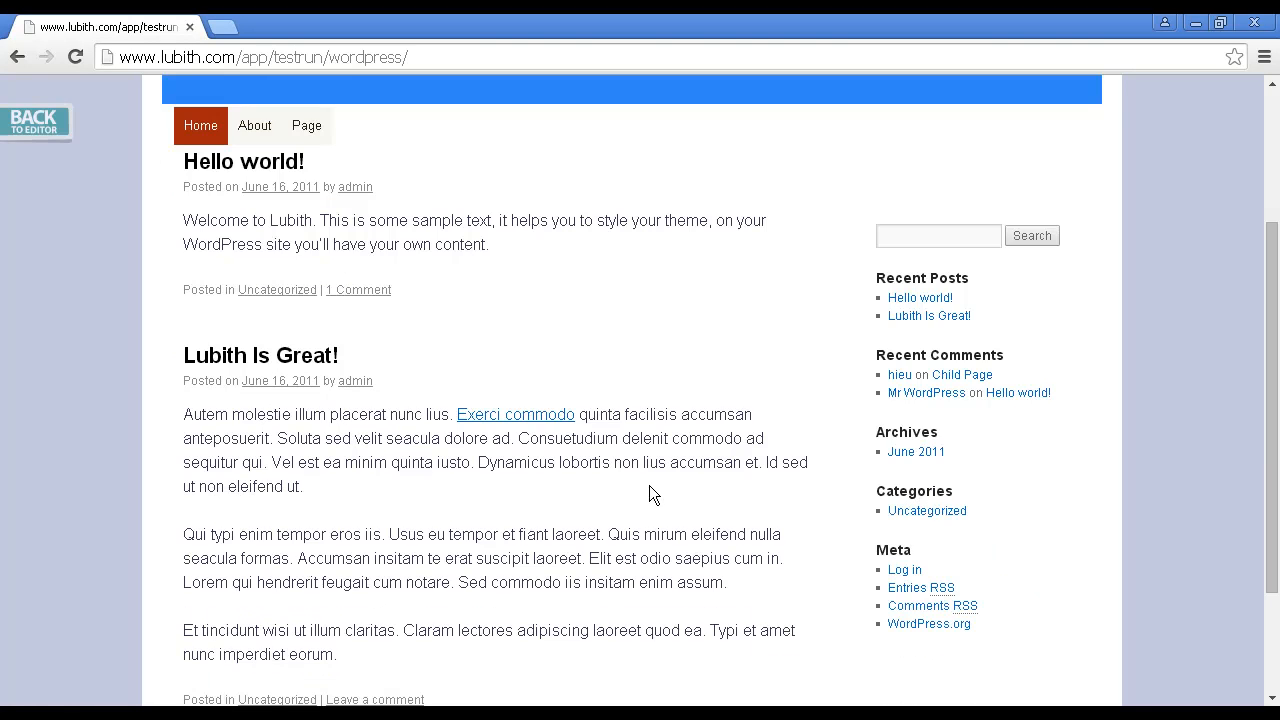
scroll(655, 470, down, 1)
scroll(657, 458, down, 1)
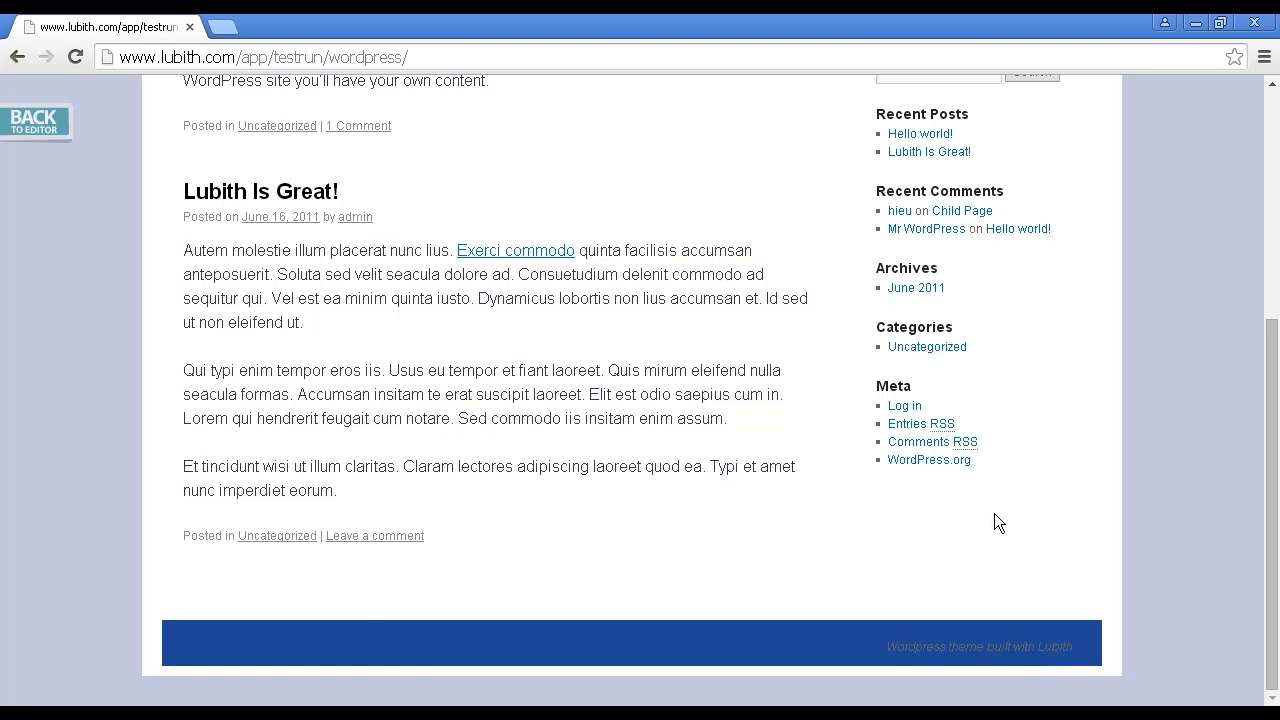
scroll(994, 513, up, 4)
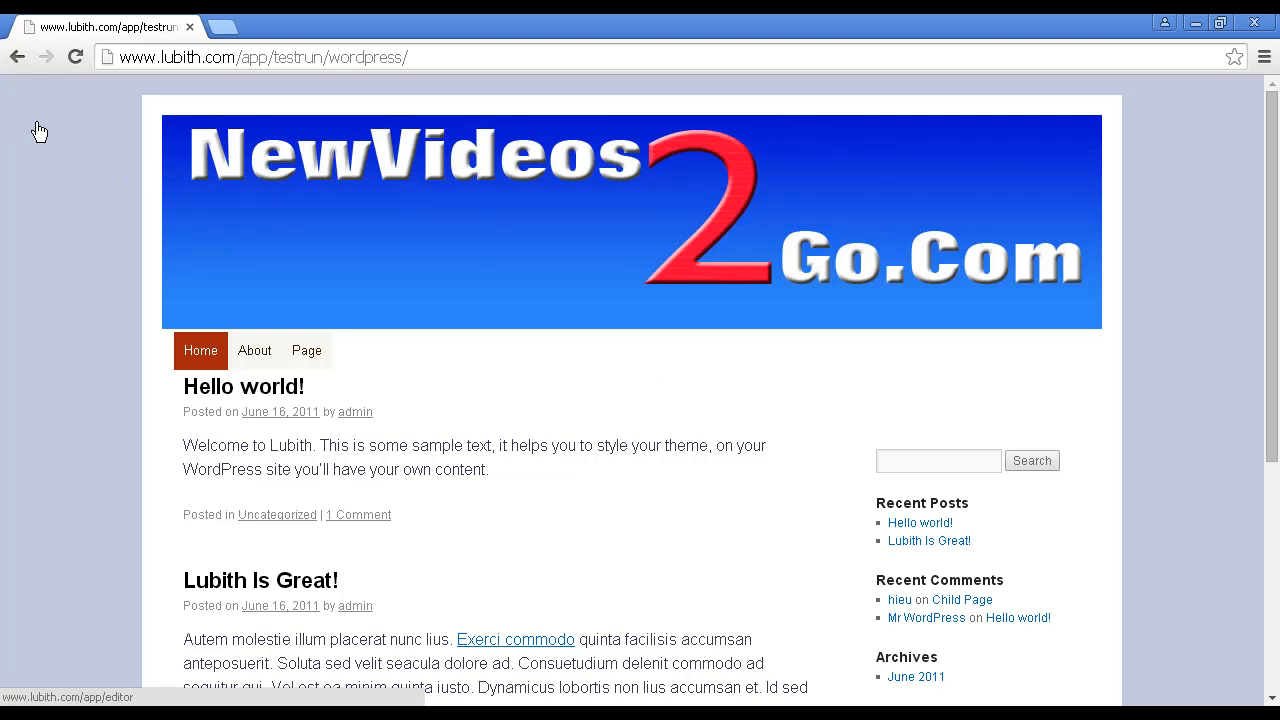
- Return from the test page to the theme editor and download the finished theme
click(38, 124)
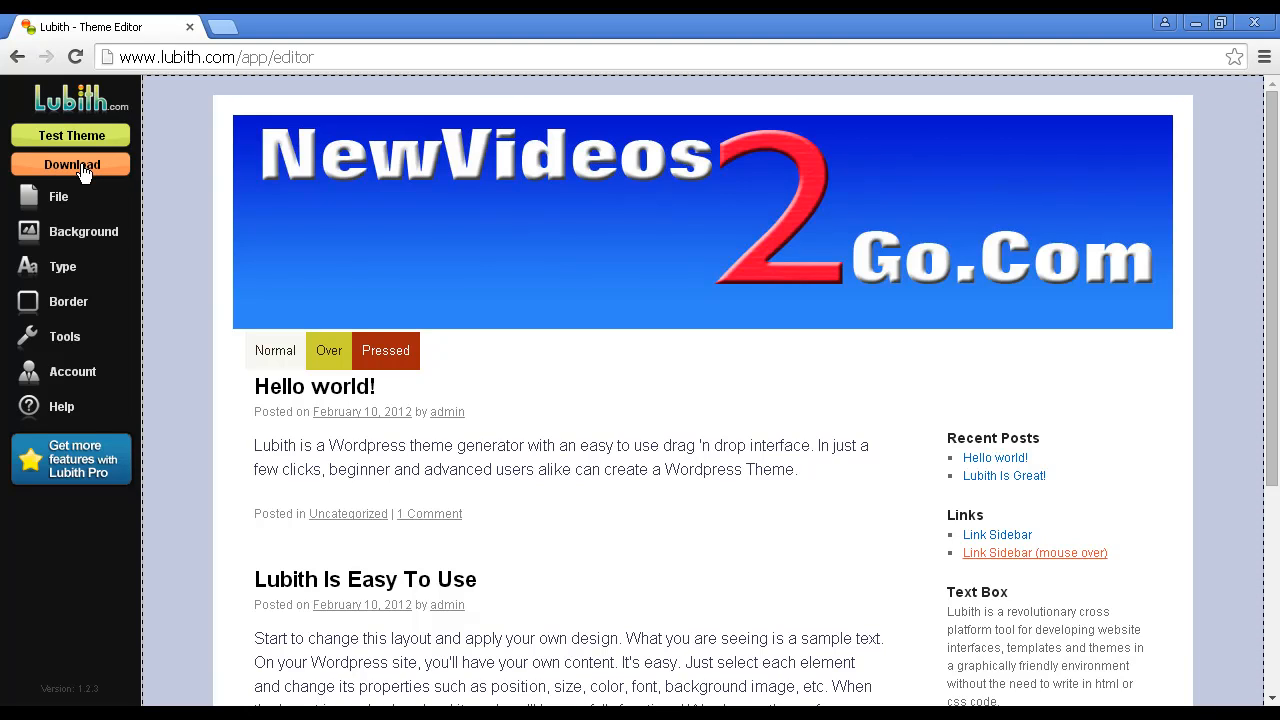
click(81, 164)
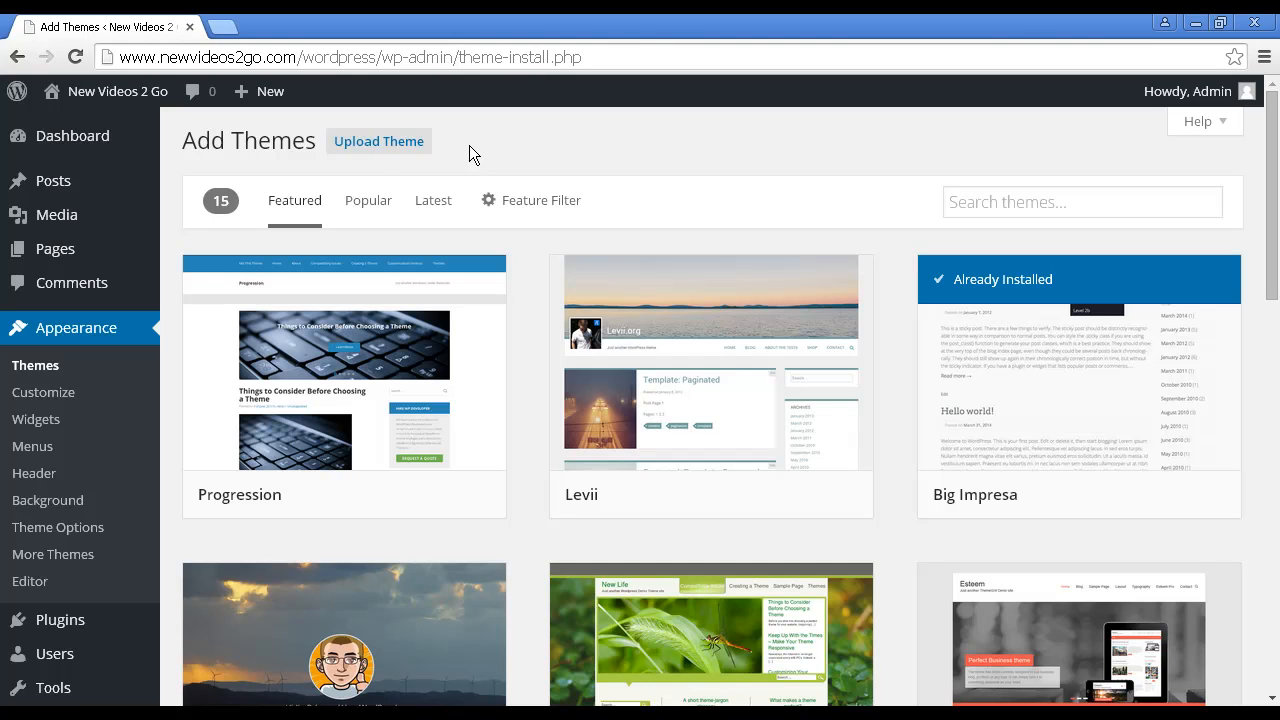
- In the WordPress admin's Add Themes page, upload my-lubith-theme-2.zip from the Downloads folder and install it
click(379, 144)
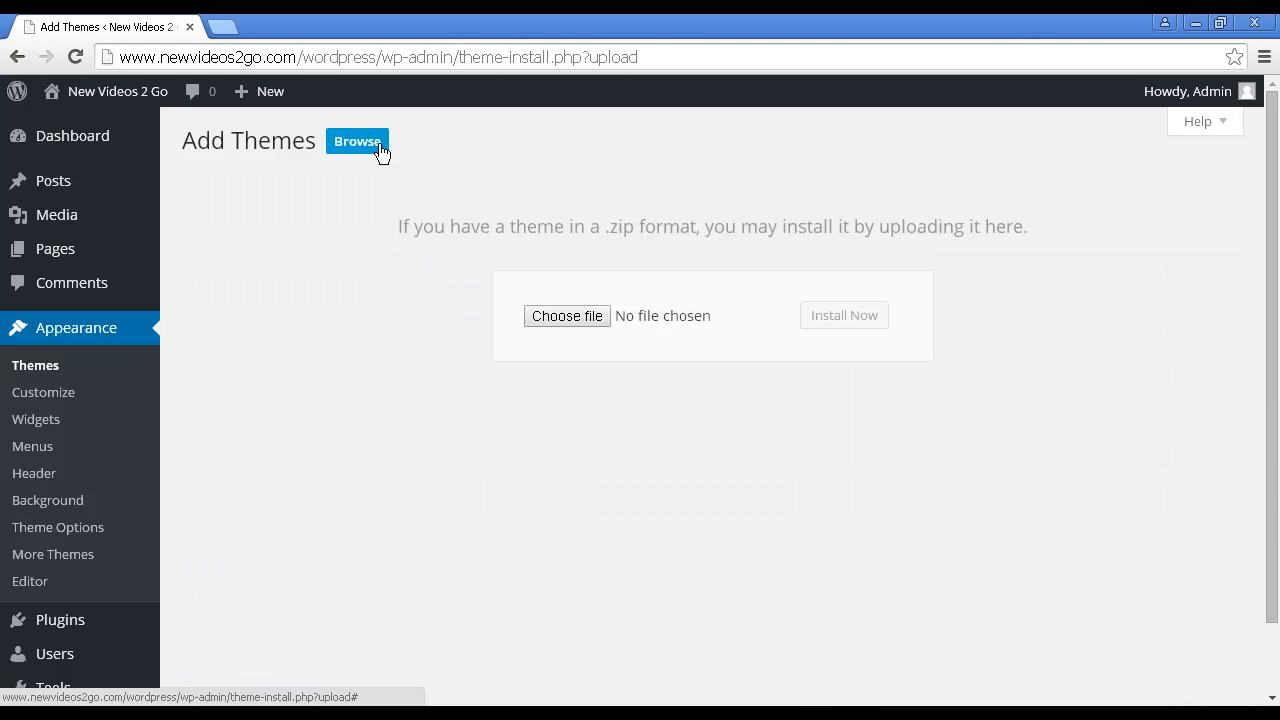
click(585, 318)
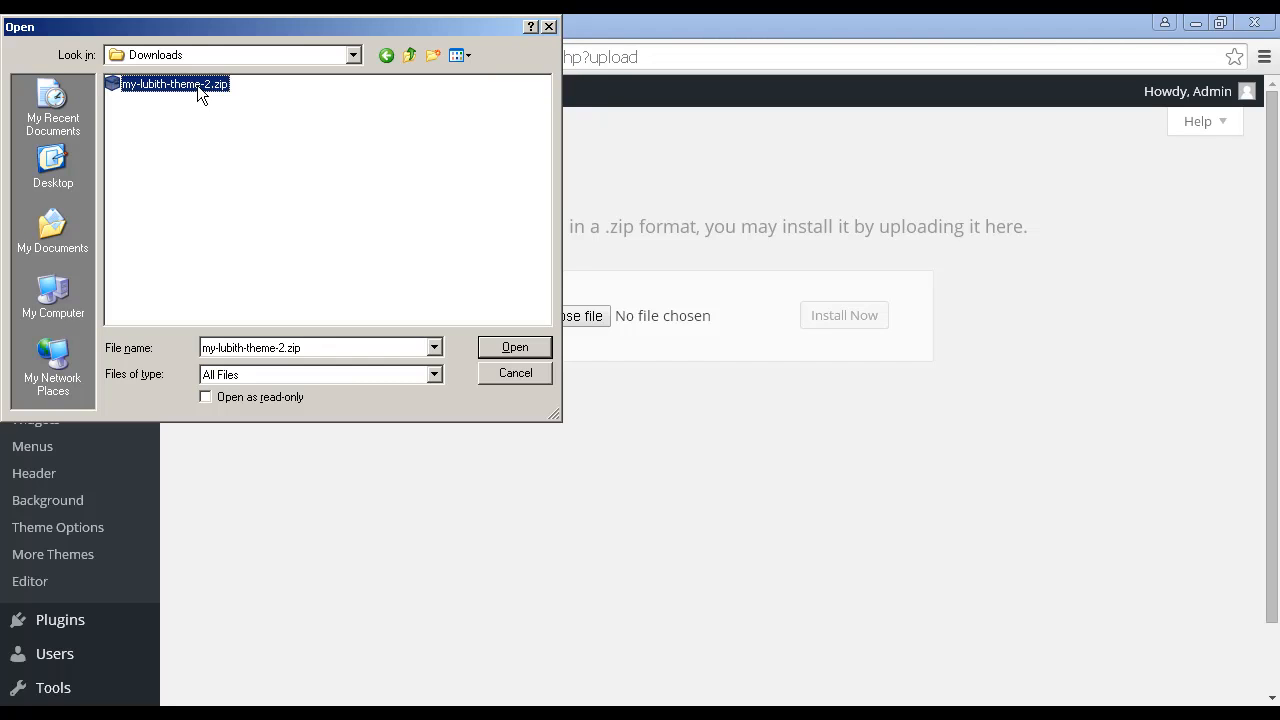
click(526, 353)
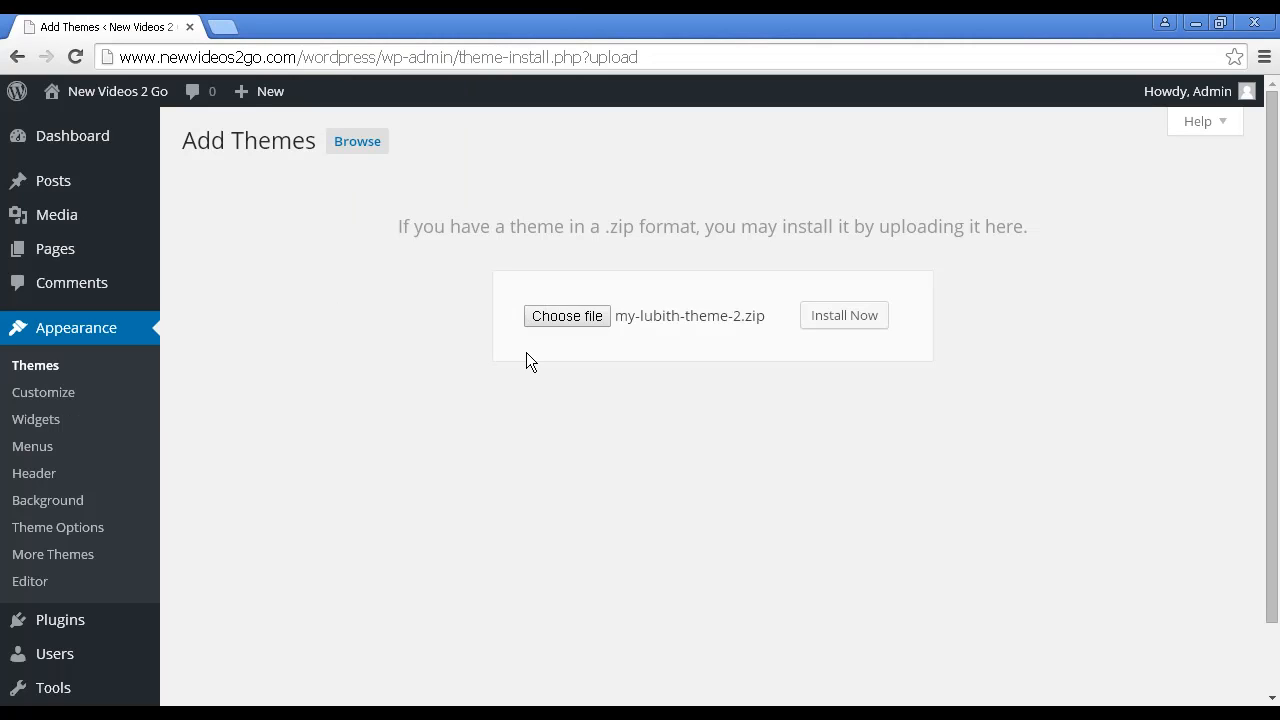
click(855, 318)
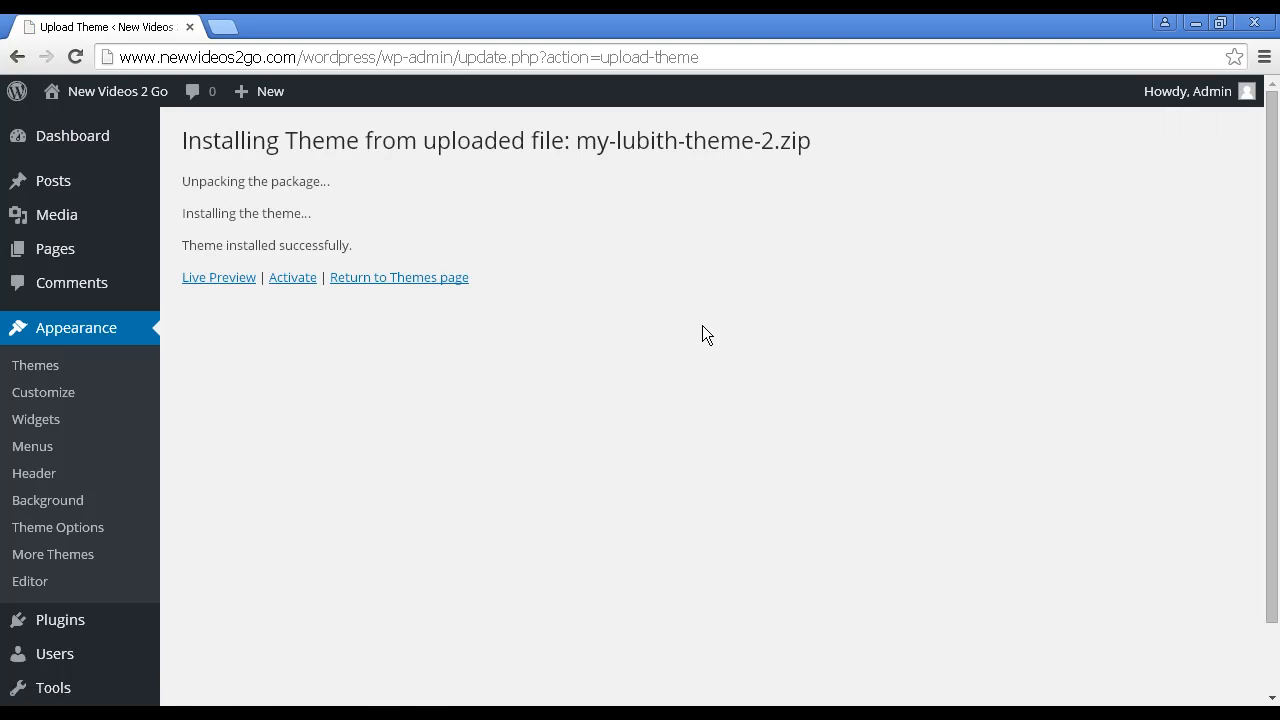
- Open the live preview of the newly installed Lubith theme, then save and activate it
click(227, 286)
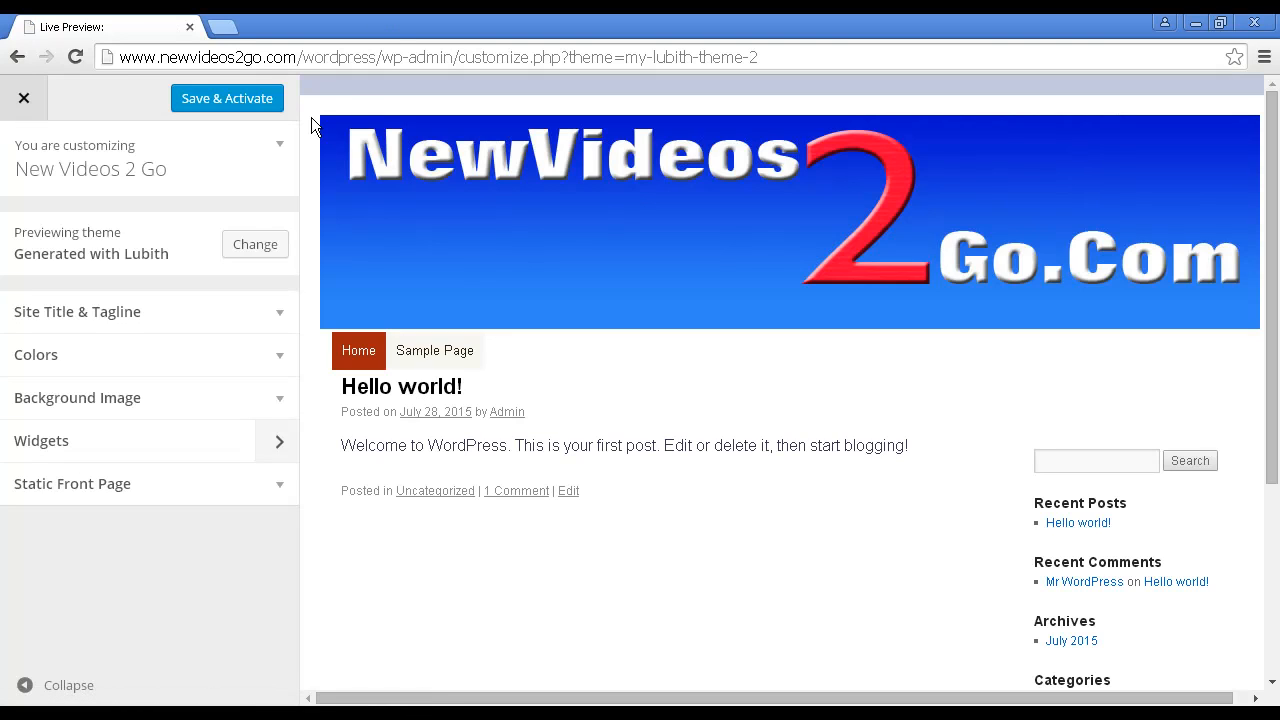
click(217, 100)
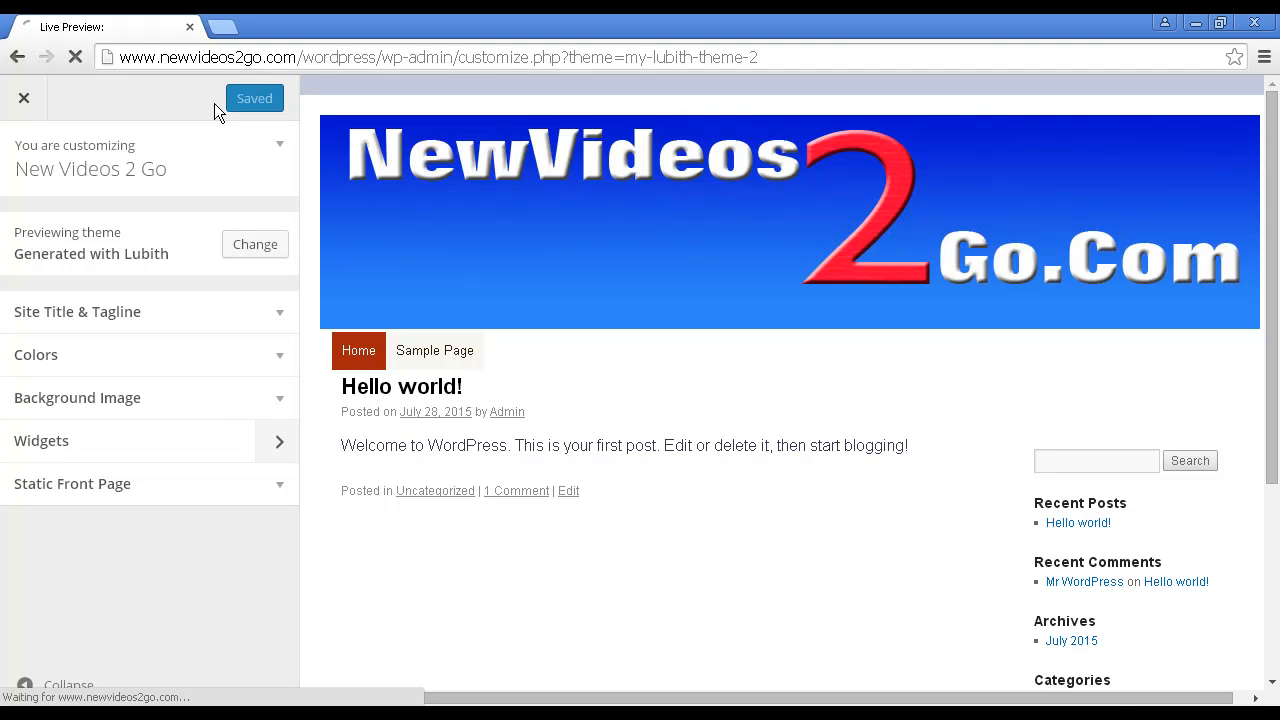